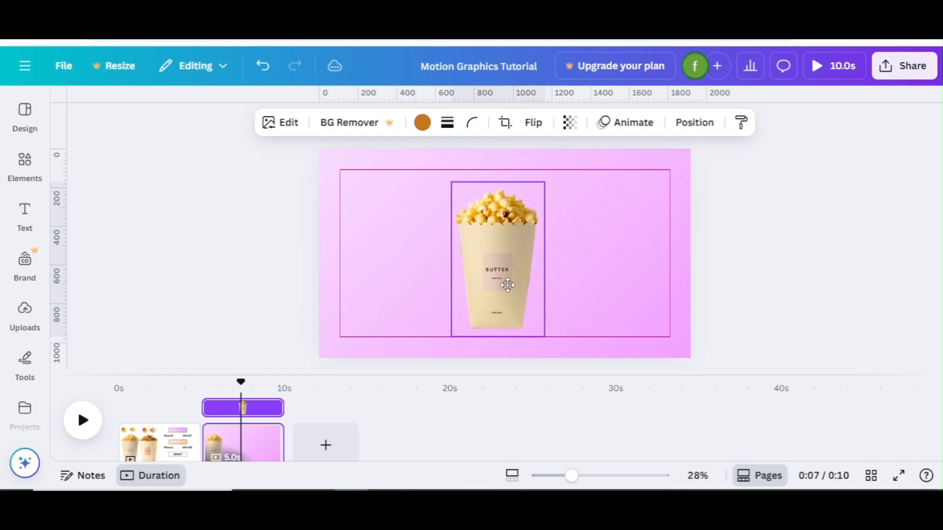
Step: Align the popcorn bucket image to the middle and centre of the page
left_click(695, 122)
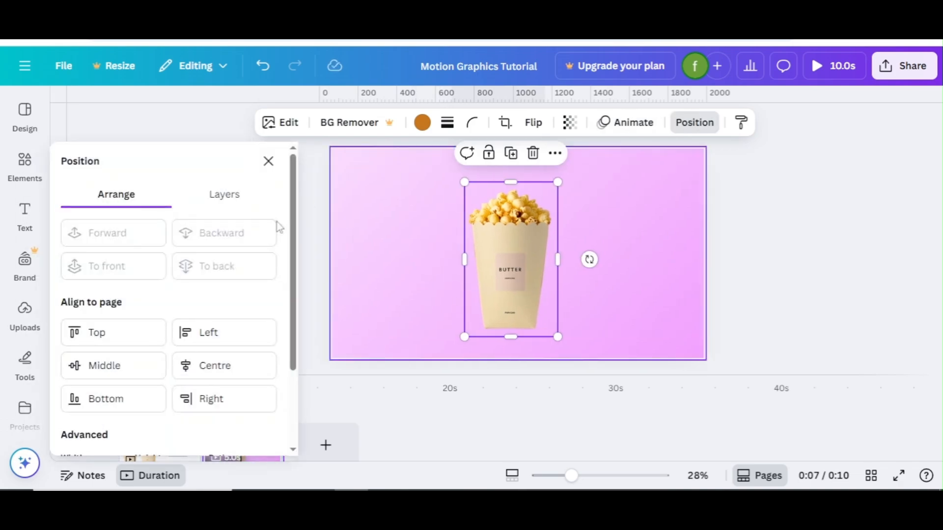
left_click(152, 374)
left_click(186, 365)
left_click(270, 159)
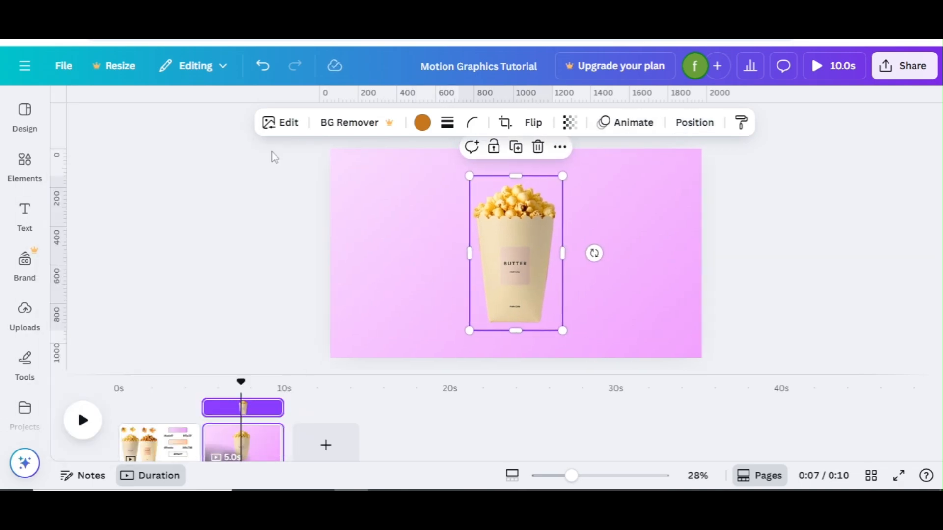
Step: Rotate the popcorn bucket slightly counterclockwise so it leans to the left
left_click(348, 232)
left_click(529, 253)
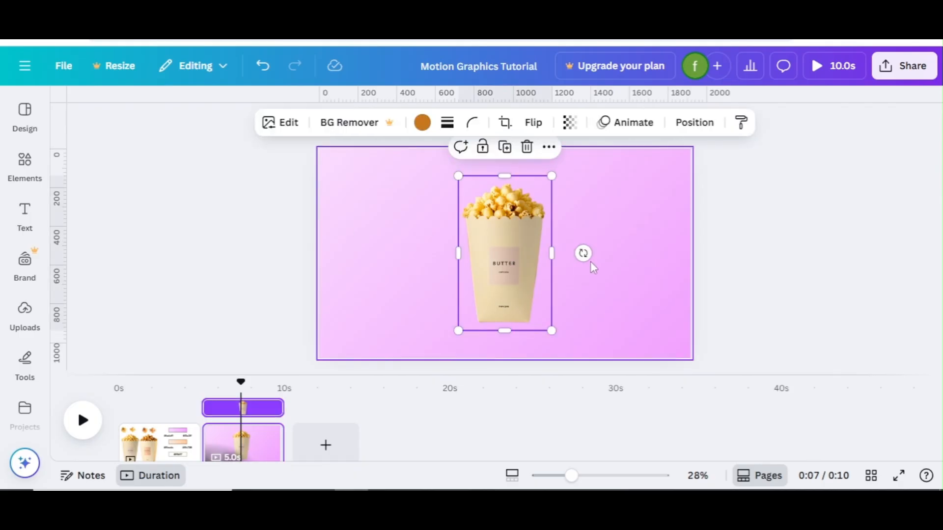
left_click_drag(583, 253, 584, 241)
left_click(635, 252)
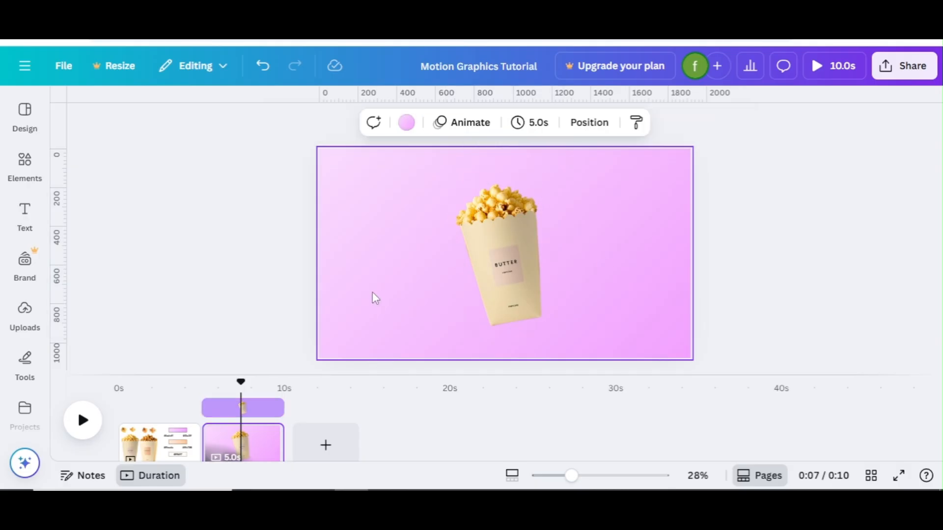
Step: Add a text element reading BUTTER on the popcorn page and set its font size to 300
key("t")
key("BackSpace")
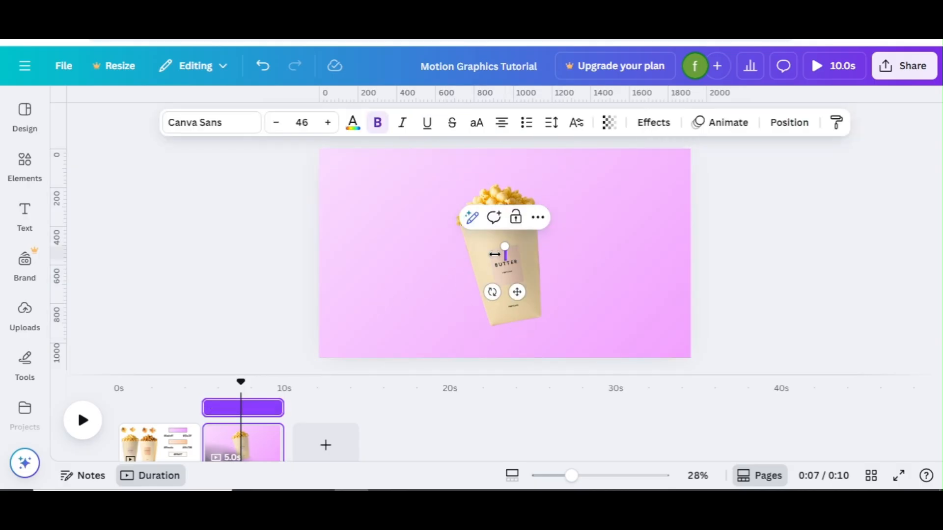
type("BUTTER")
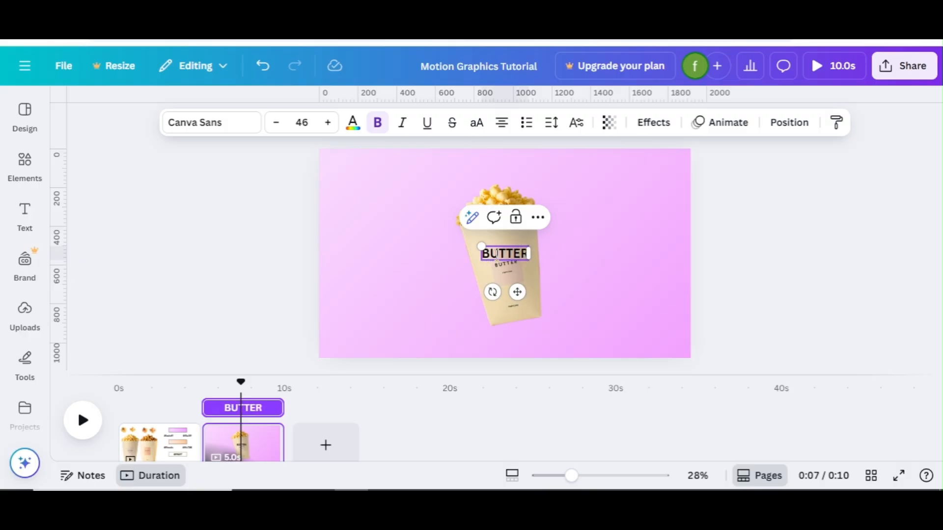
left_click(304, 124)
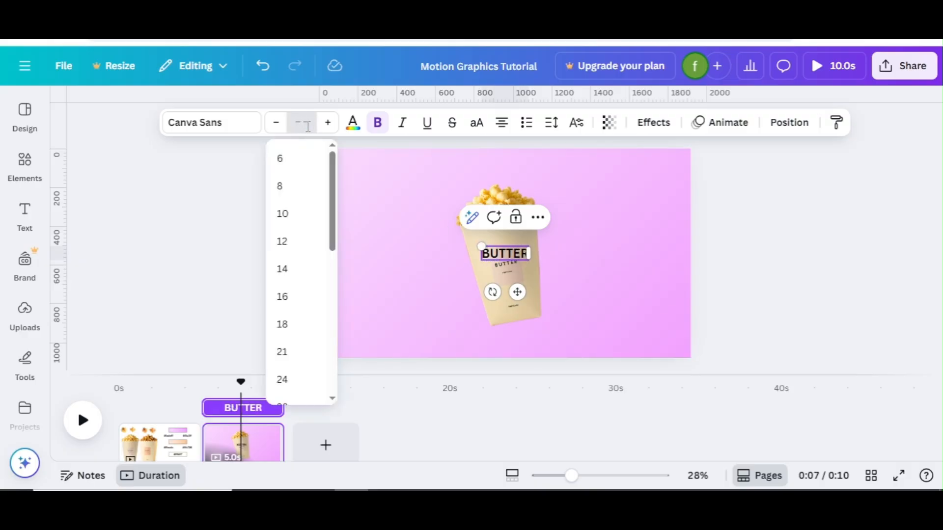
type("300")
key("Return")
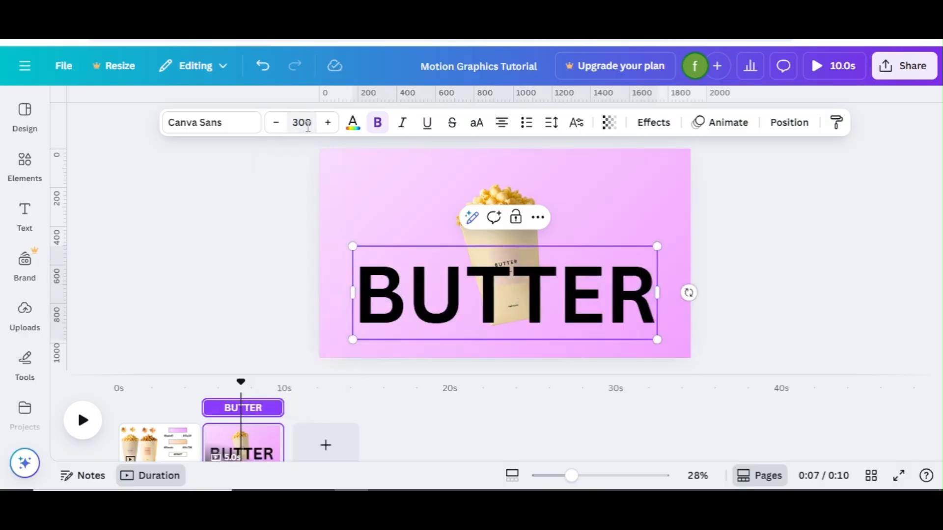
Step: Check the font named on the first page and set the BUTTER text on the popcorn page to Bricolage Grotesque
left_click(238, 128)
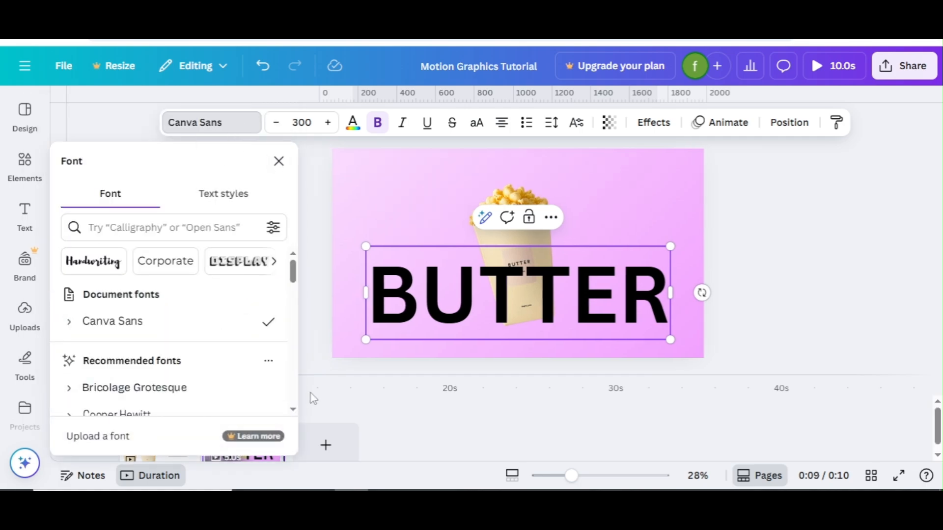
left_click(278, 161)
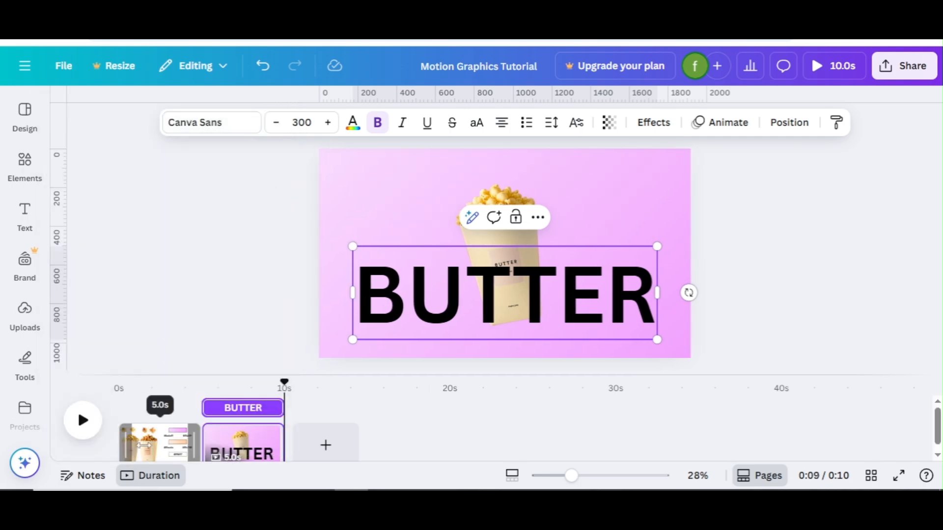
left_click(144, 445)
left_click(572, 345)
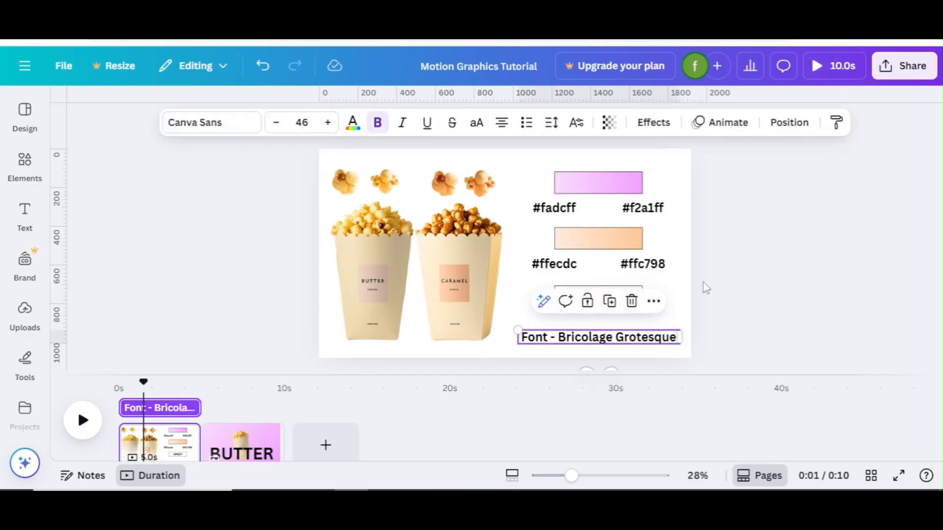
left_click(725, 282)
left_click(265, 432)
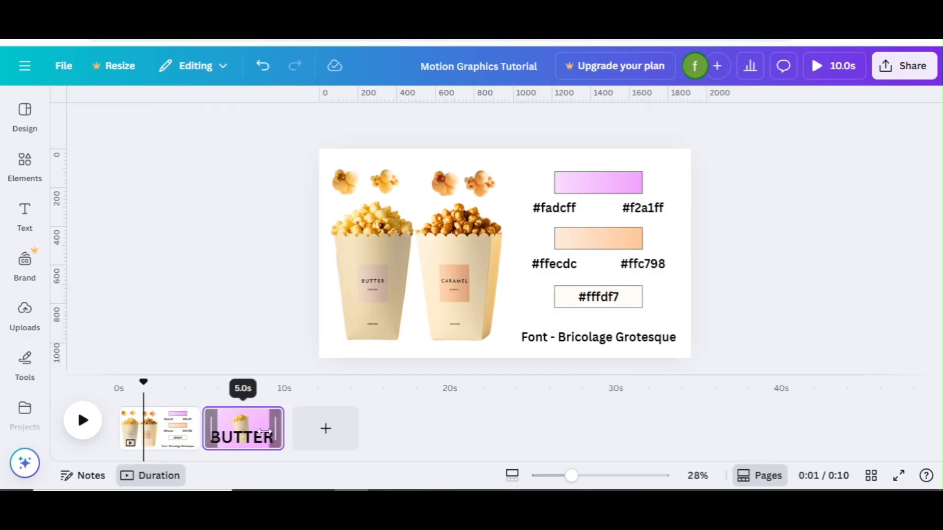
left_click(416, 295)
left_click(213, 133)
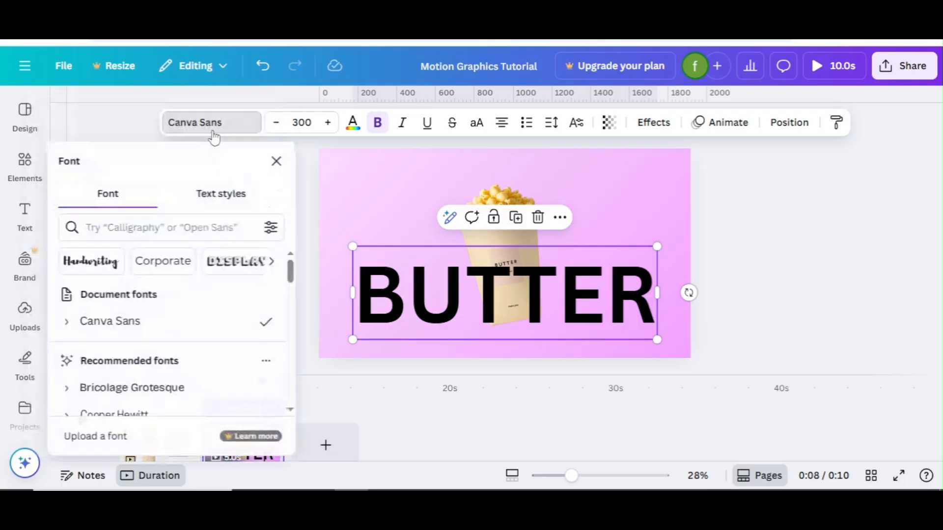
left_click(168, 389)
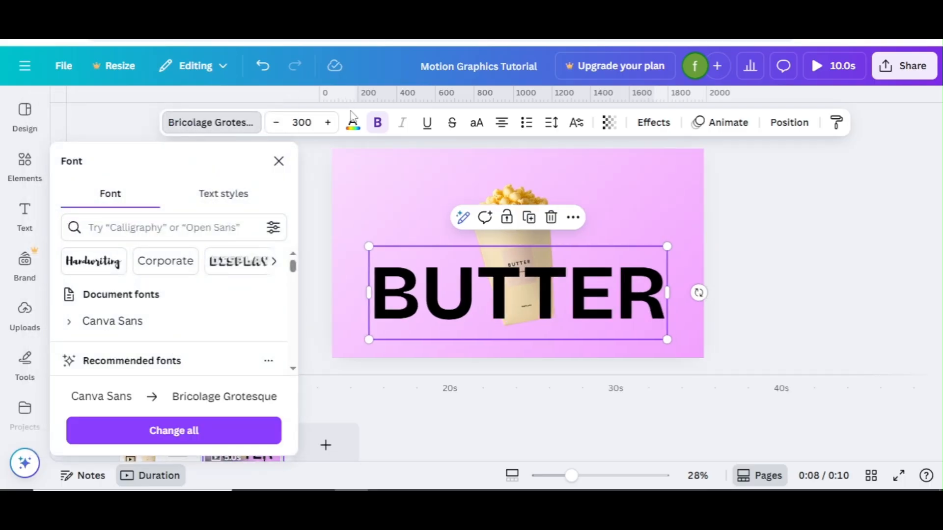
Step: Change the BUTTER text colour to the document's off-white #fffdf7
left_click(353, 123)
left_click(224, 276)
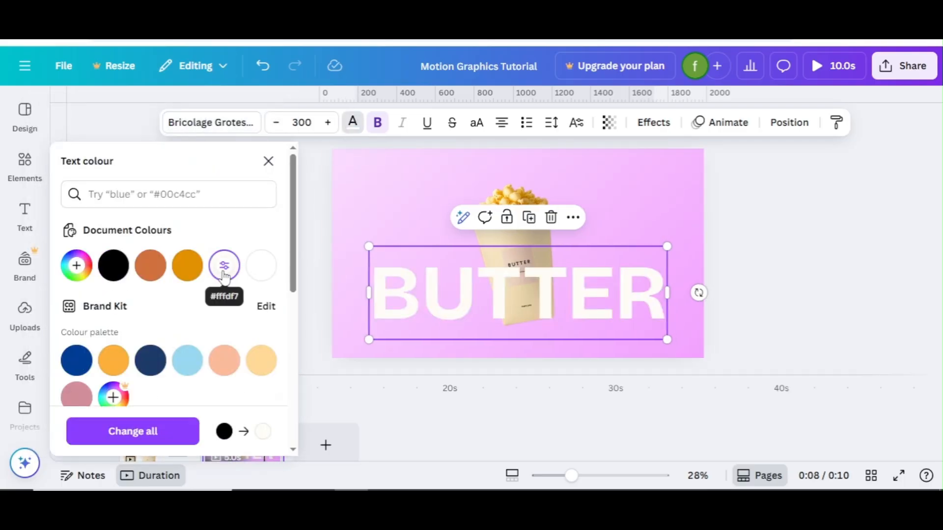
left_click(268, 161)
Step: Position the BUTTER text horizontally centred and slightly below the page's middle, across the popcorn bucket
left_click_drag(464, 330, 469, 302)
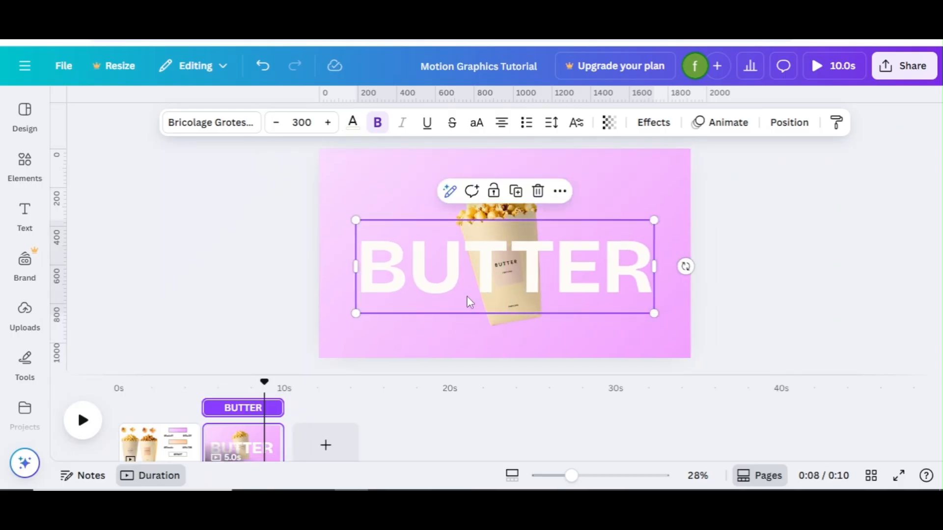
left_click(922, 264)
left_click(653, 255)
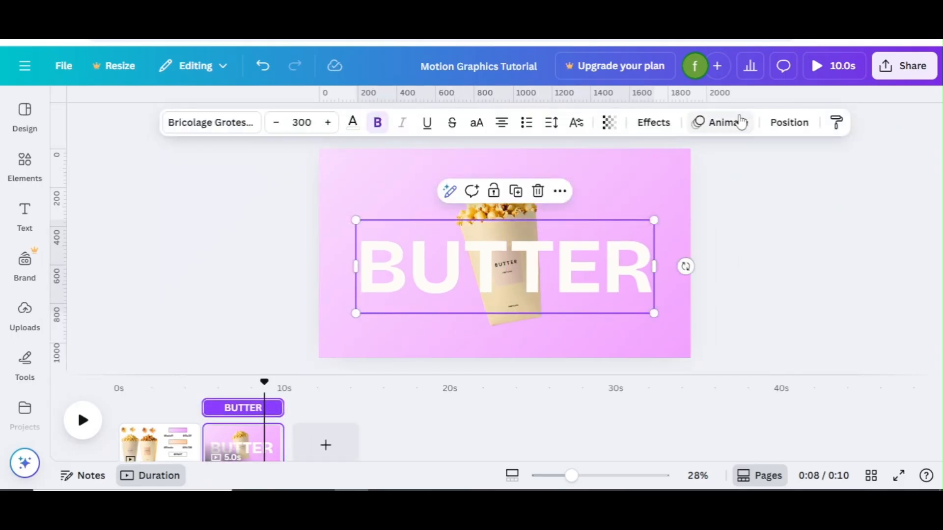
left_click(789, 123)
left_click(116, 368)
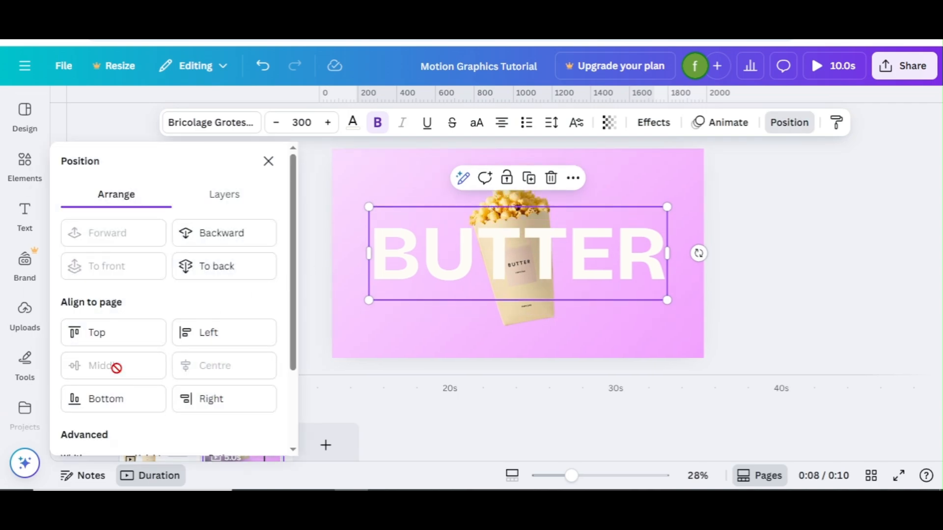
left_click_drag(466, 260, 465, 282)
left_click(269, 161)
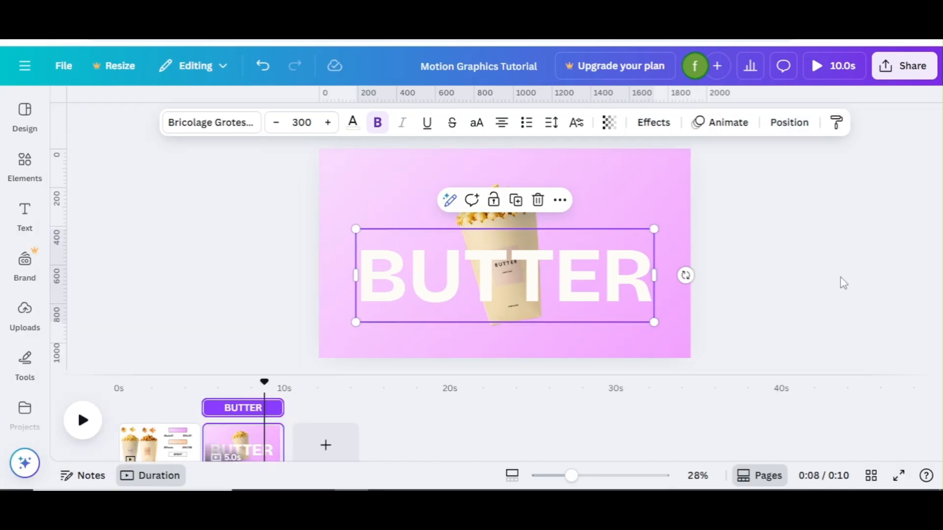
left_click(842, 283)
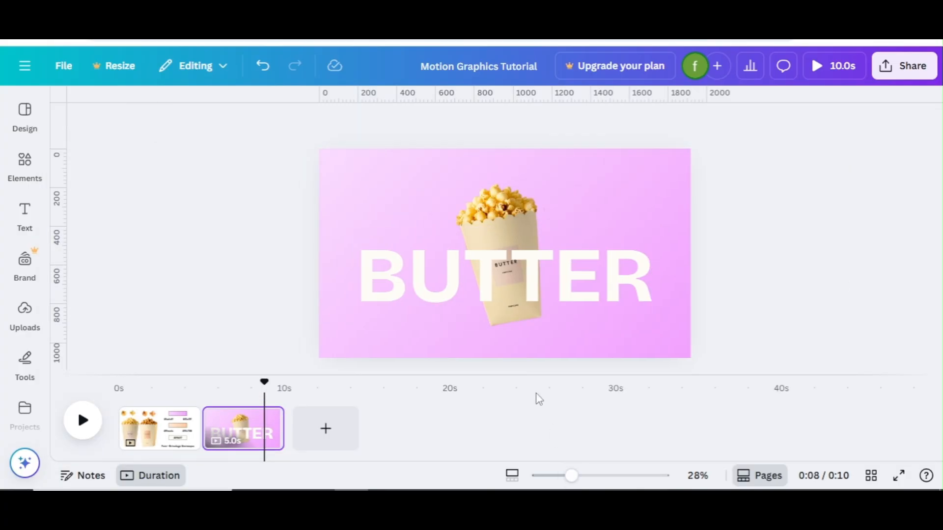
left_click(476, 268)
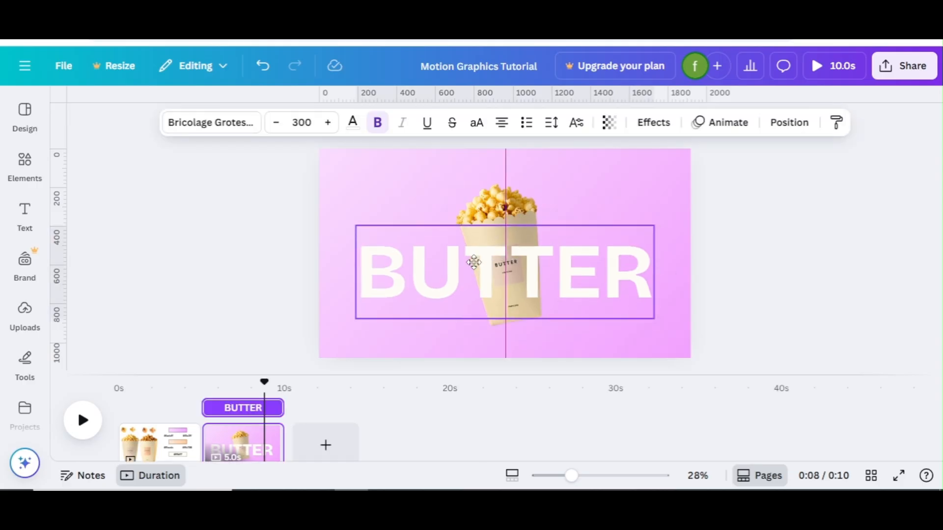
left_click(290, 271)
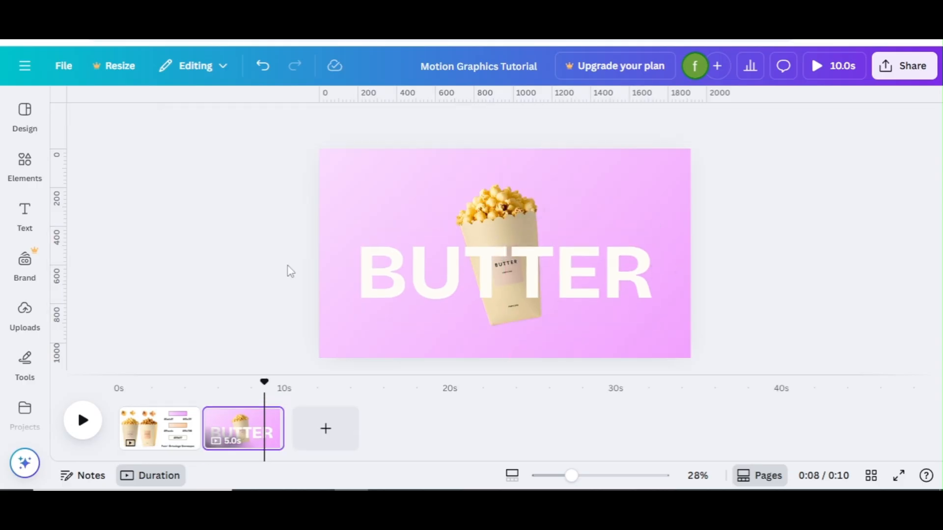
Step: Duplicate the BUTTER text with a slight offset and give the copy the Hollow effect with thickness 1
left_click(405, 278)
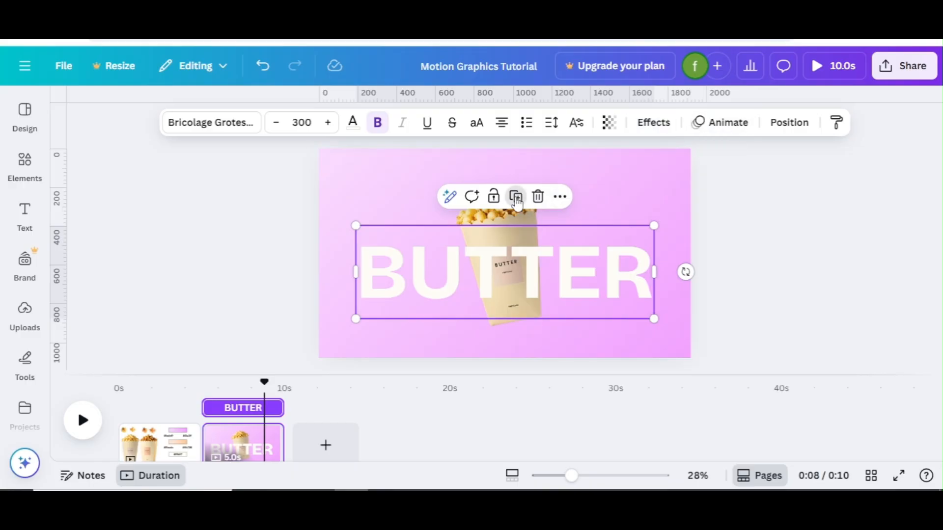
left_click(655, 123)
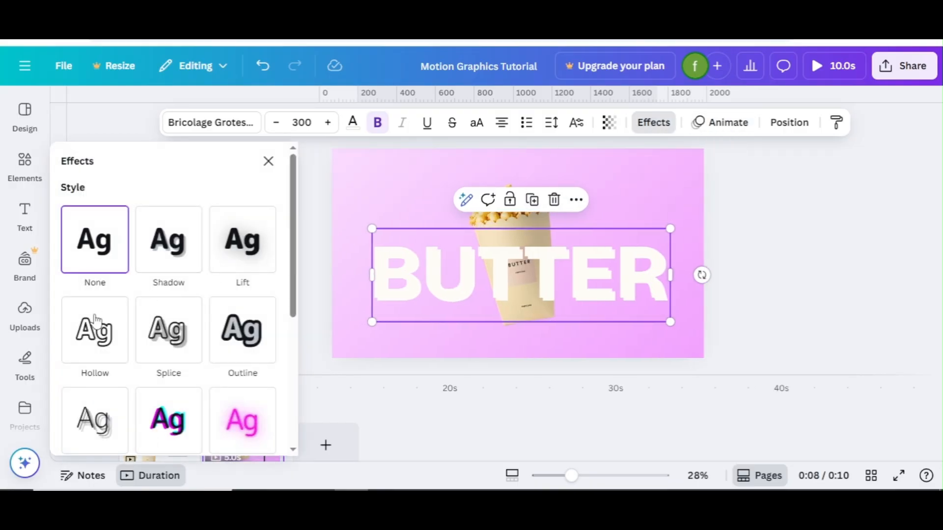
left_click(77, 364)
left_click_drag(126, 420, 15, 431)
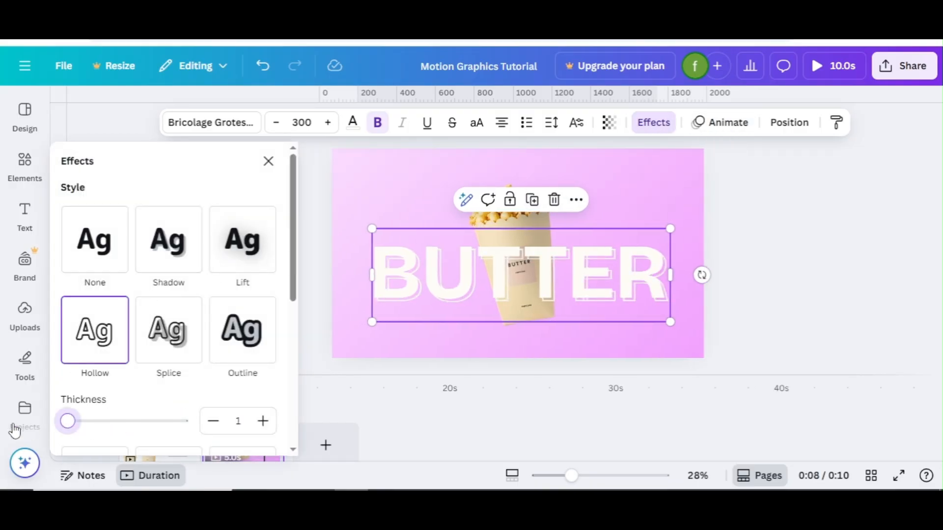
left_click(268, 162)
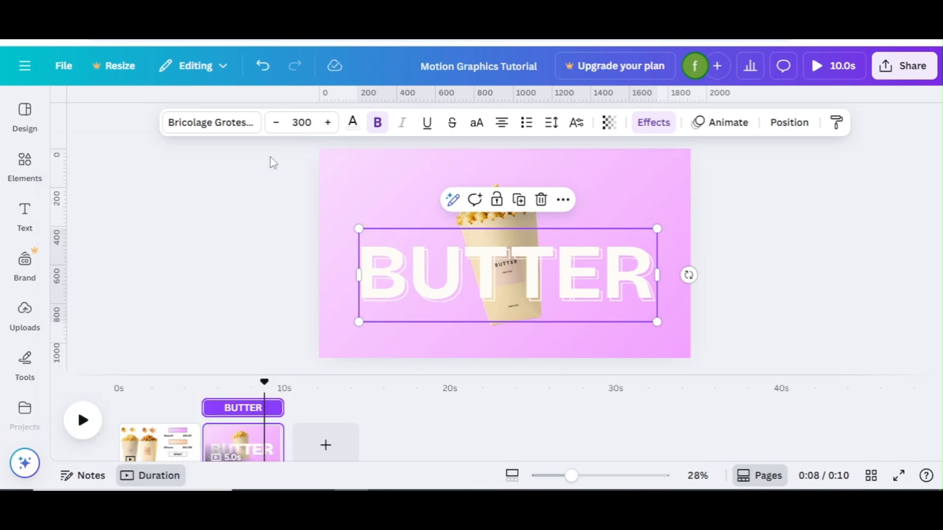
Step: Move the popcorn bucket layer between the solid BUTTER text and its hollow copy
left_click(790, 128)
left_click(214, 194)
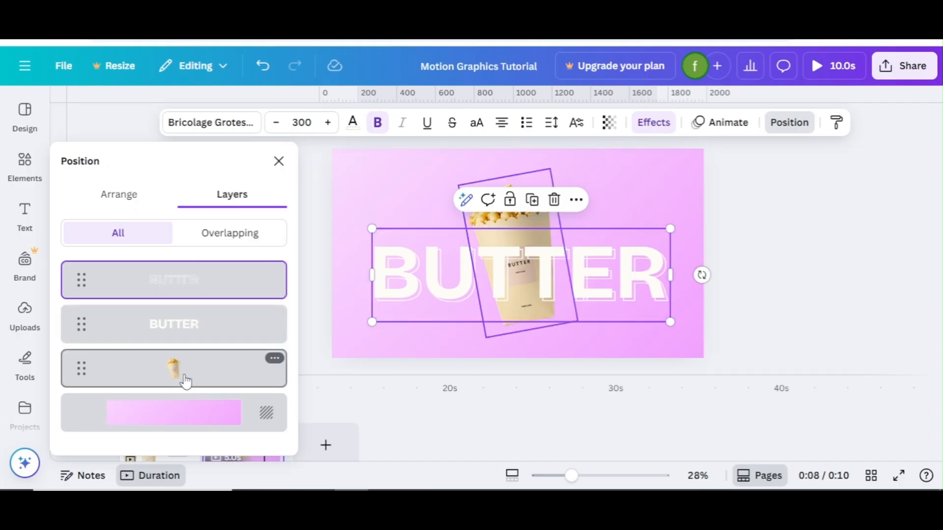
left_click_drag(185, 381, 196, 319)
left_click(279, 163)
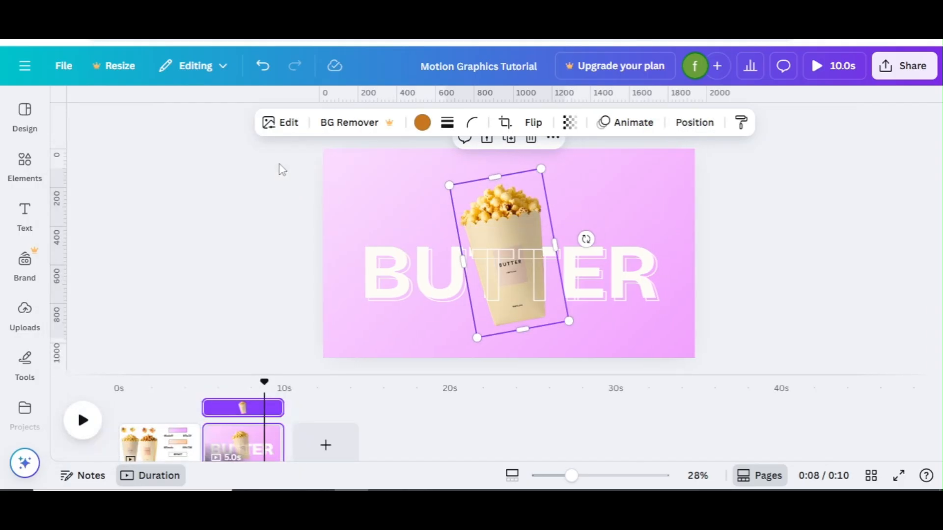
left_click(827, 286)
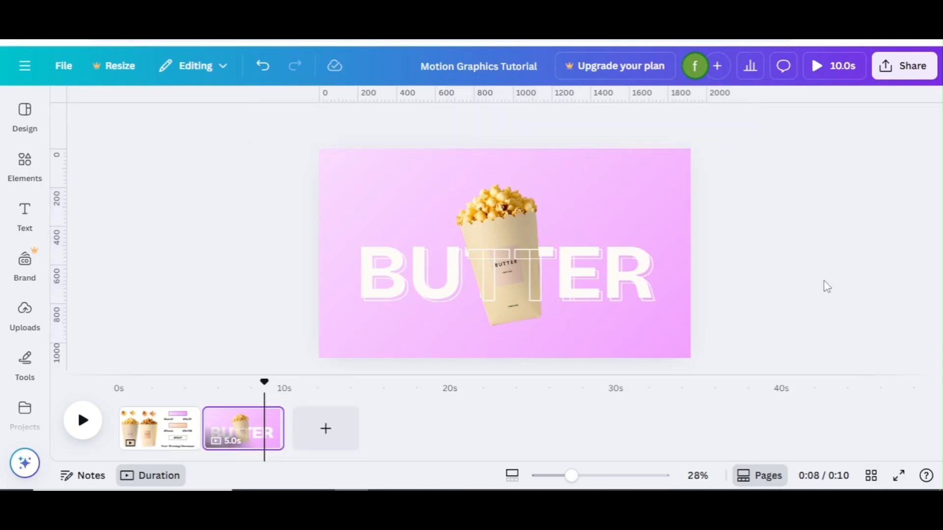
Step: Fine-tune the hollow BUTTER outline's offset from the solid text at a closer view
left_click(581, 476)
left_click(503, 290)
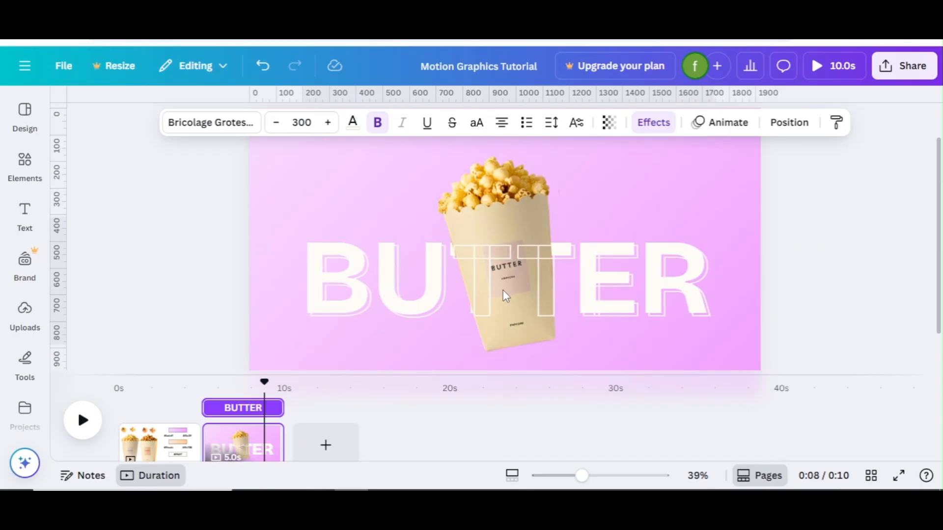
left_click(825, 289)
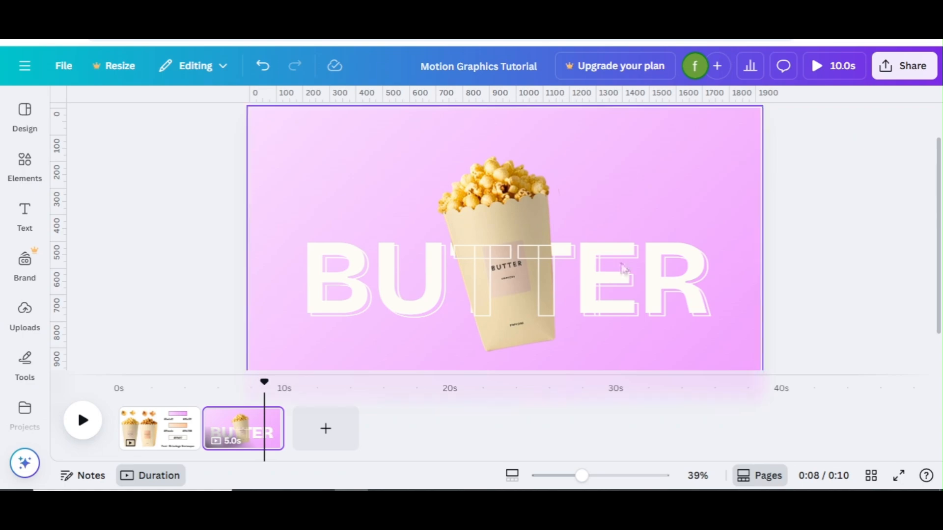
left_click_drag(581, 476, 573, 479)
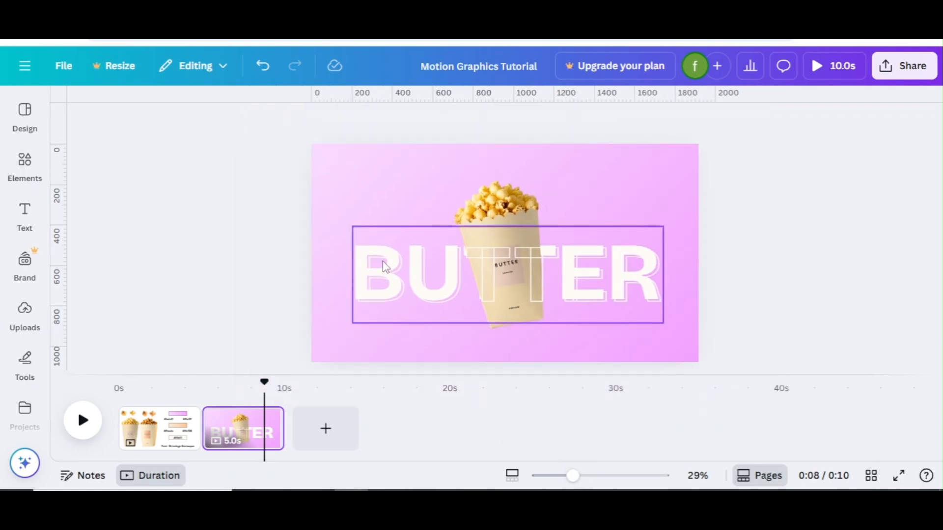
Step: Add a square shape to the popcorn page and make it fully transparent
left_click(357, 291)
key("ctrl+v")
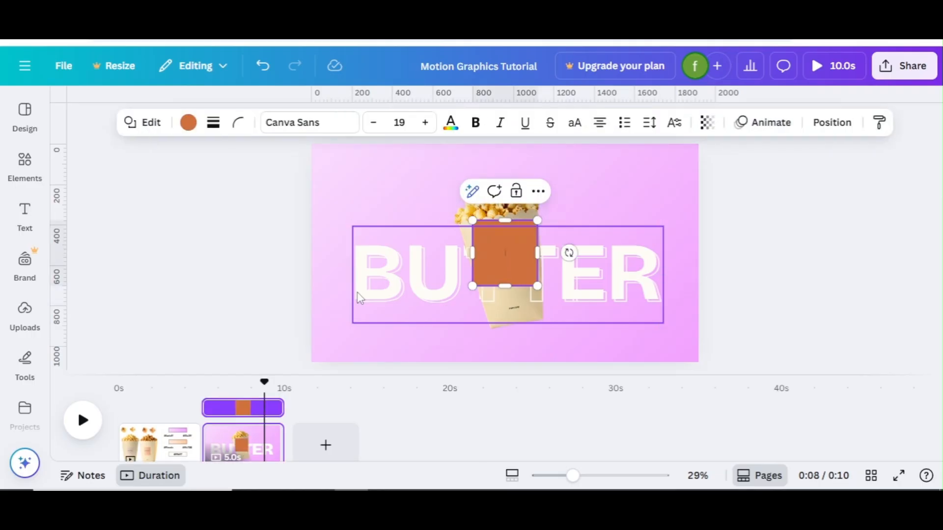
left_click(707, 122)
left_click_drag(712, 189, 589, 188)
left_click(740, 259)
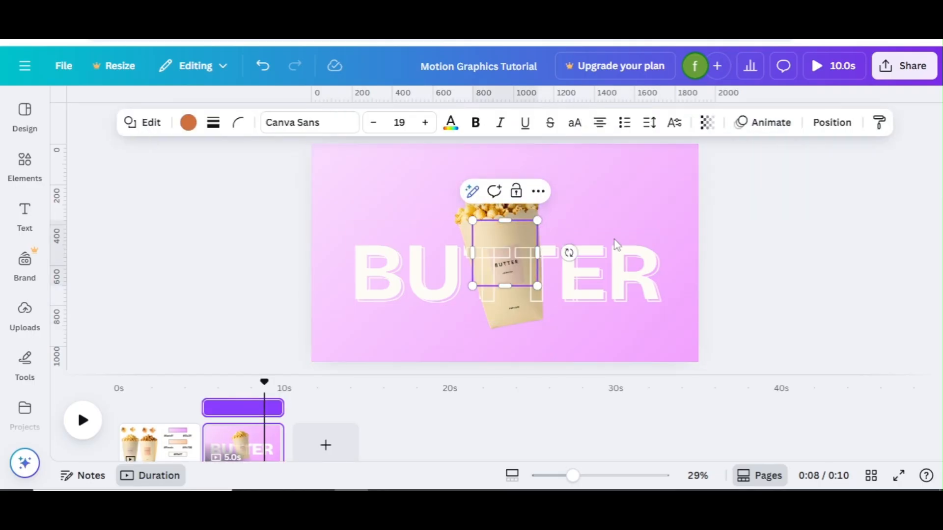
Step: Move the transparent square to the page's left edge and group it with the hollow BUTTER text
left_click_drag(508, 240, 348, 259)
left_click(432, 268, "shift")
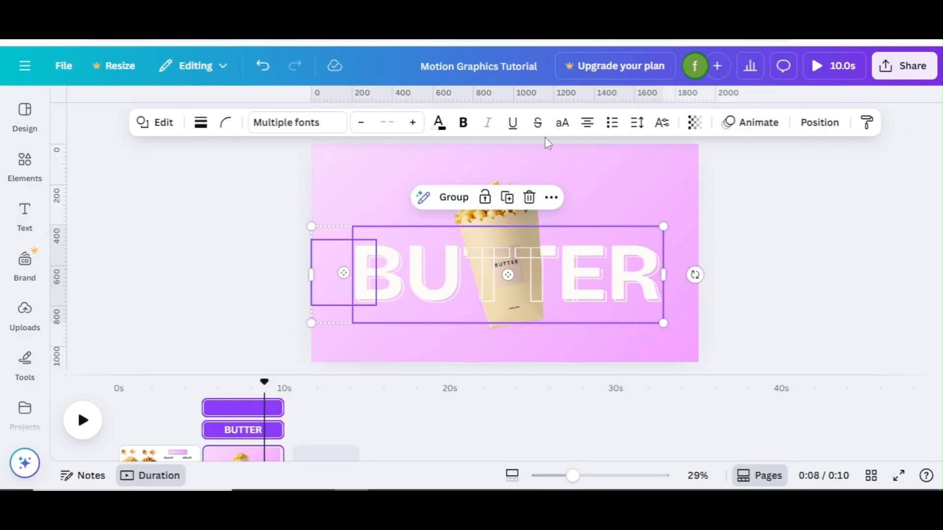
left_click(452, 199)
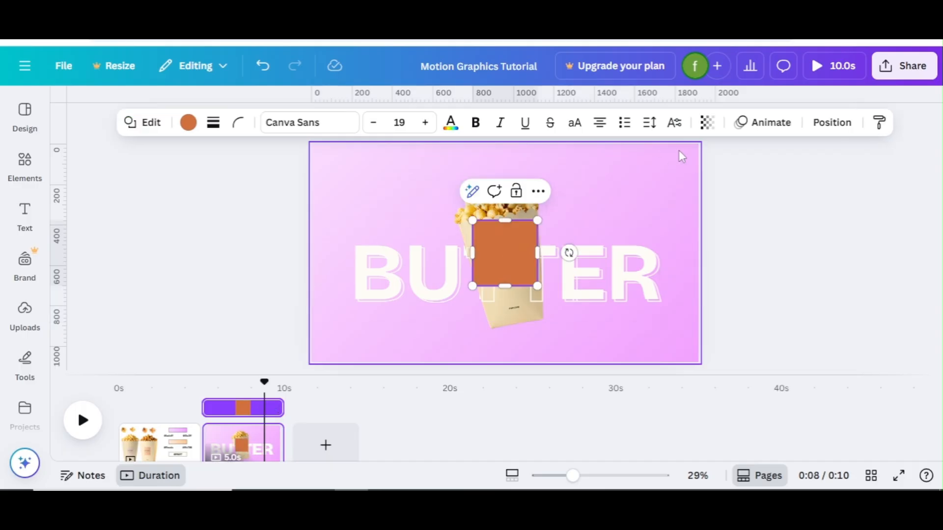
Step: Make the second square fully transparent and place it at the page's left edge beside the BUTTER text
left_click(707, 122)
left_click_drag(737, 179, 637, 179)
left_click_drag(500, 231, 338, 253)
Step: Move the second square's layer below the popcorn bucket and group it with the solid BUTTER text
left_click(833, 121)
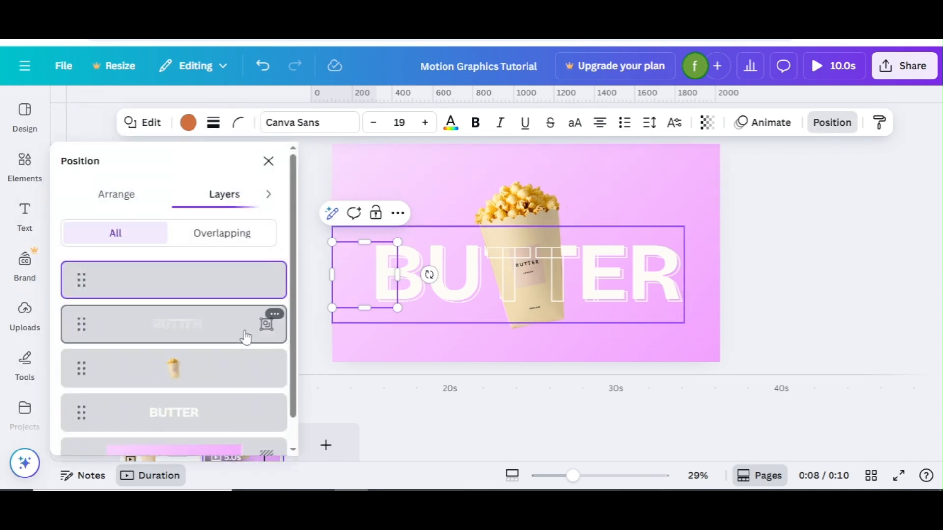
left_click(246, 336)
left_click(228, 288)
left_click_drag(228, 289, 227, 393)
left_click(217, 427, "shift")
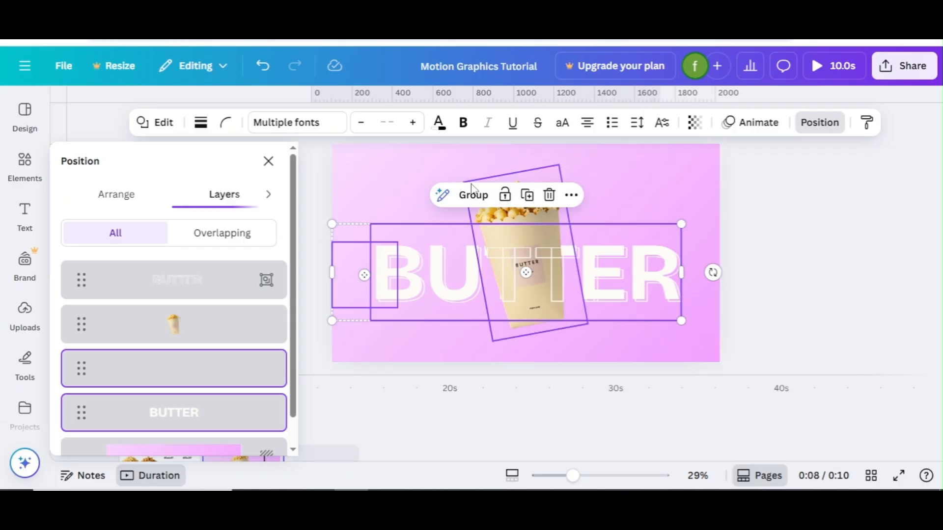
left_click(467, 195)
left_click(187, 287)
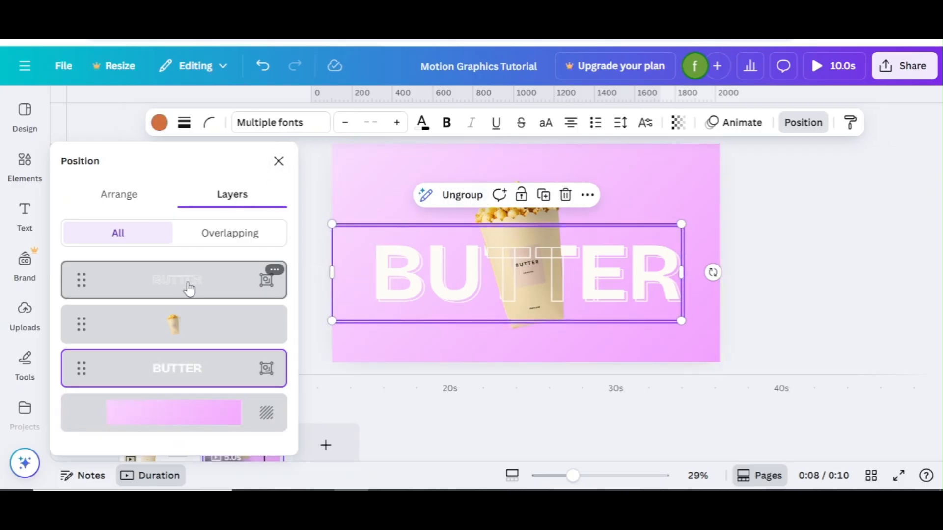
left_click(279, 162)
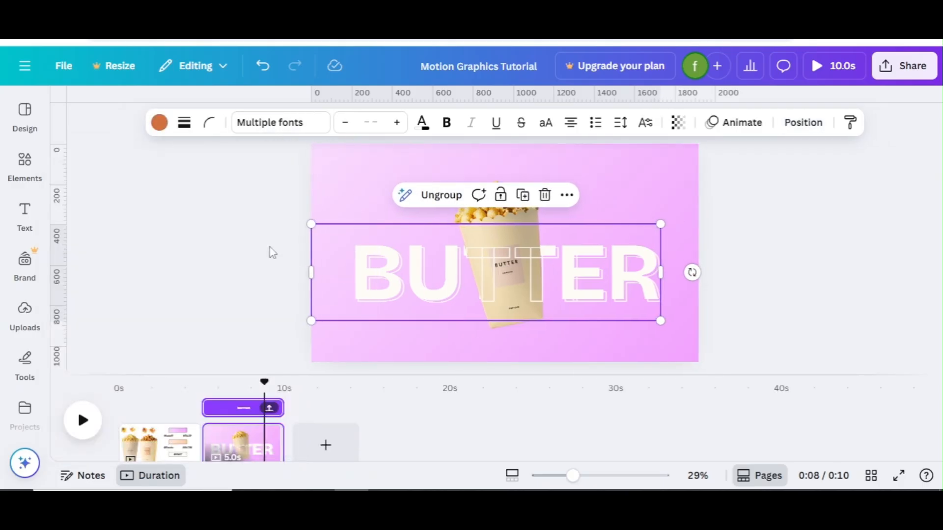
Step: Copy the two butter popcorn kernels from the first page onto the BUTTER page
left_click(157, 388)
left_click(352, 178)
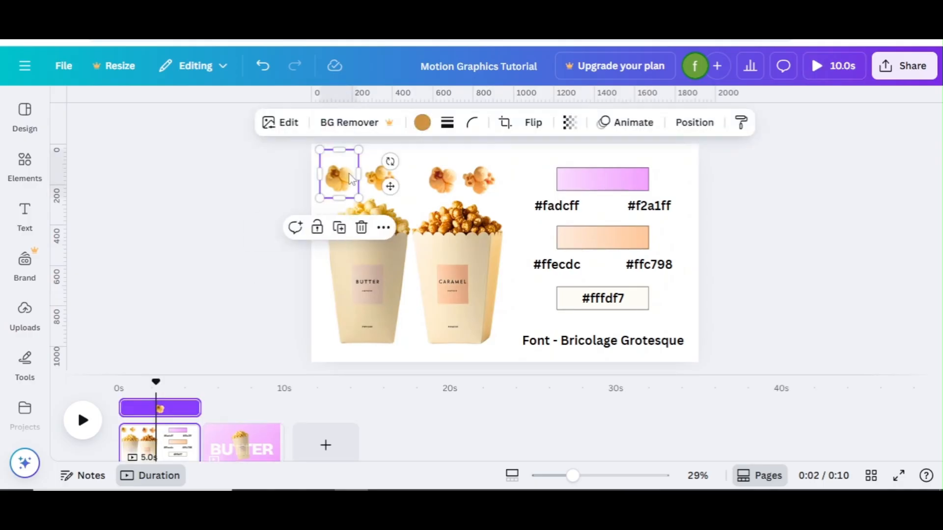
left_click(372, 182, "shift")
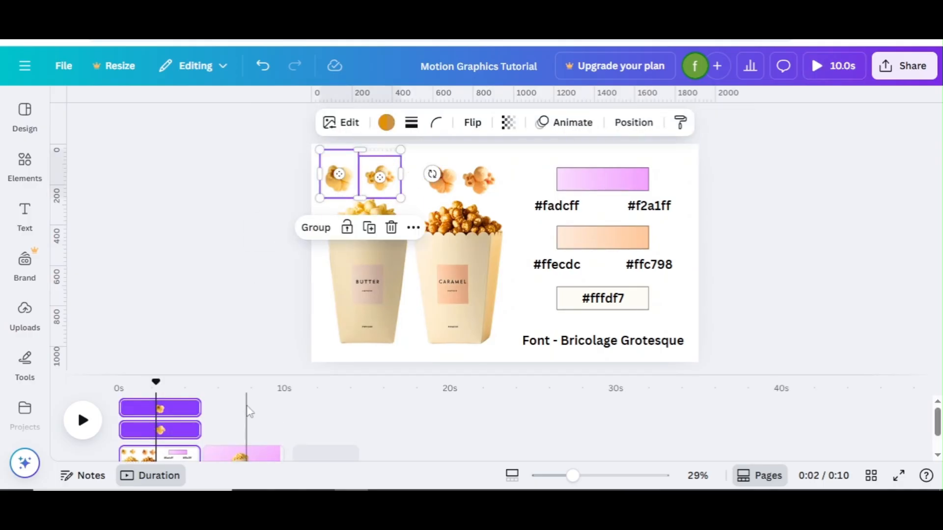
left_click(246, 390)
left_click(351, 325)
key("ctrl+v")
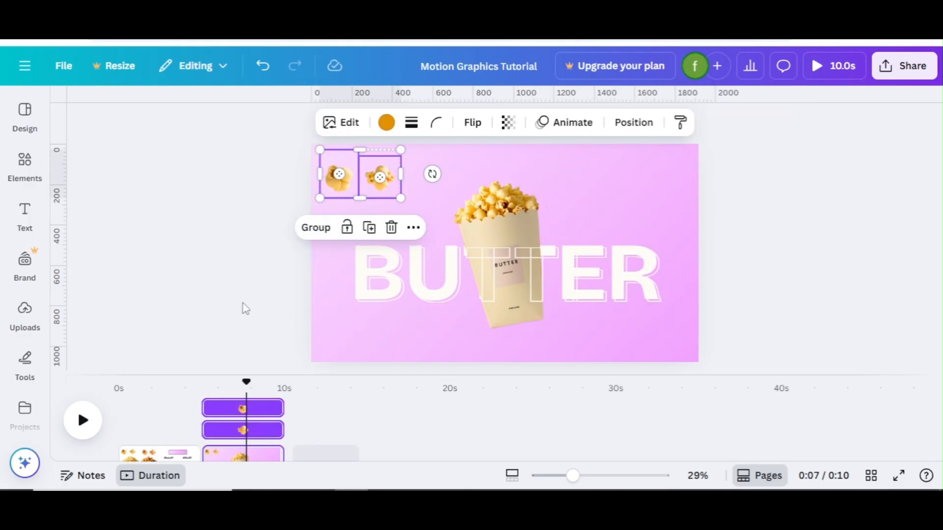
left_click(244, 308)
Step: Place one kernel at the upper left of the bucket and the other to the right of its popcorn
left_click_drag(383, 180, 589, 216)
left_click_drag(339, 177, 423, 180)
left_click(764, 180)
left_click(581, 220)
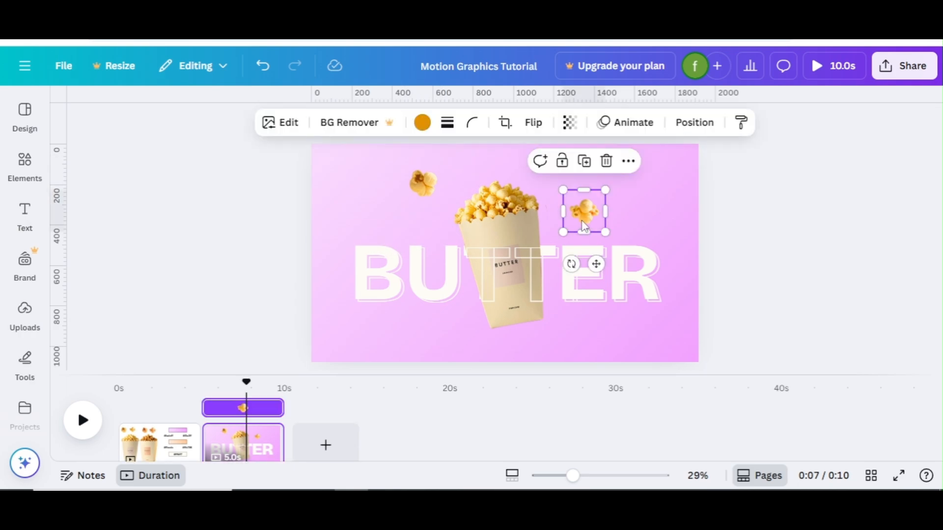
mouse_move(582, 220)
left_mouse_down()
mouse_move(574, 215)
mouse_move(572, 224)
left_mouse_up()
left_click(694, 221)
Step: Duplicate the kernel right of the bucket, enlarge the copy and place it over the top of the letter B
left_click(585, 199)
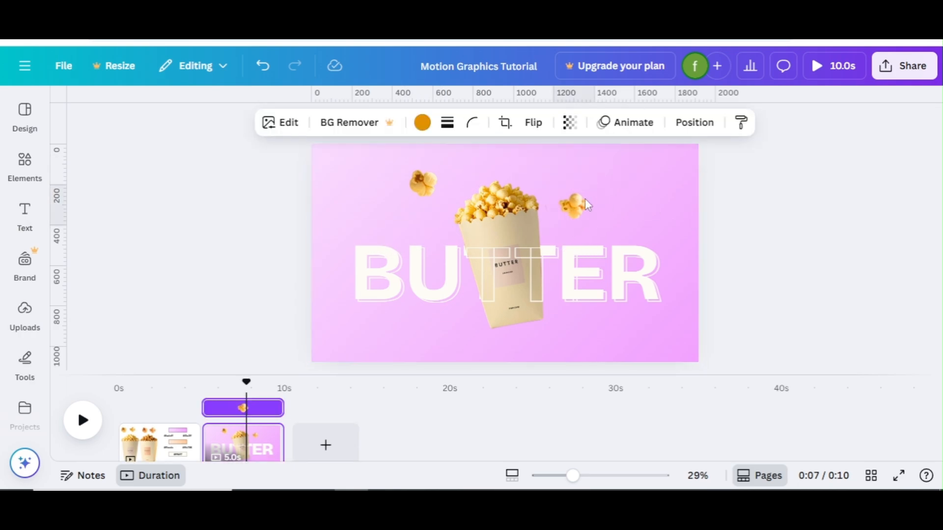
left_click(572, 156)
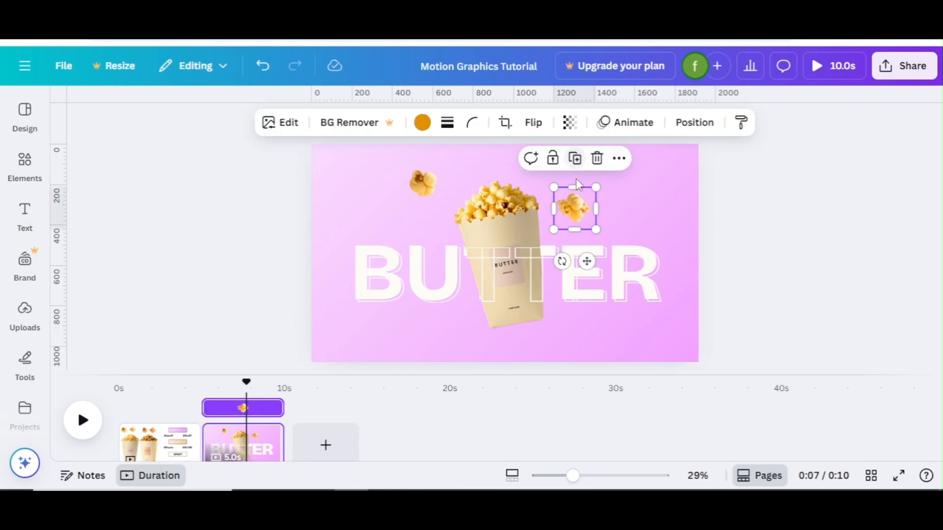
left_click_drag(572, 211, 423, 205)
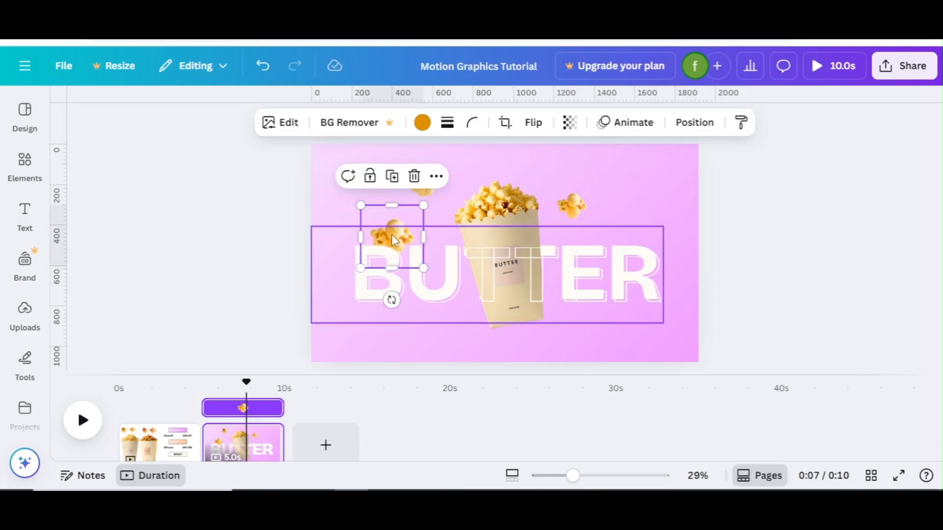
key("ctrl+z")
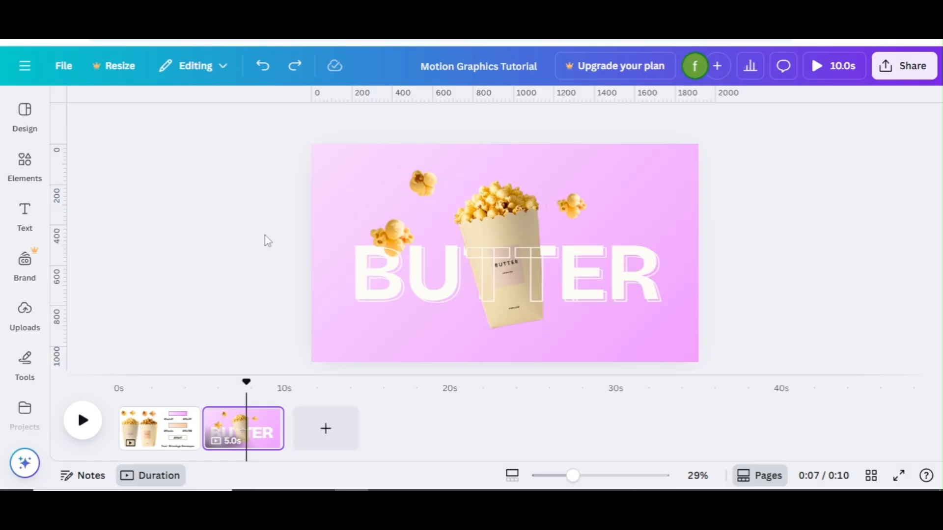
left_click(395, 216)
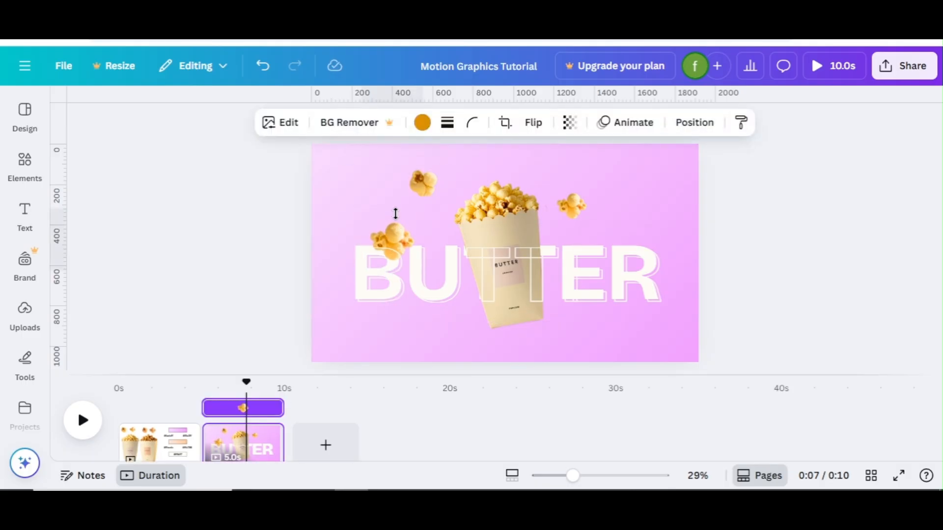
left_click(720, 237)
Step: Duplicate the kernel at the bucket's upper left, enlarge the copy and place it over the lower part of the R
left_click(425, 189)
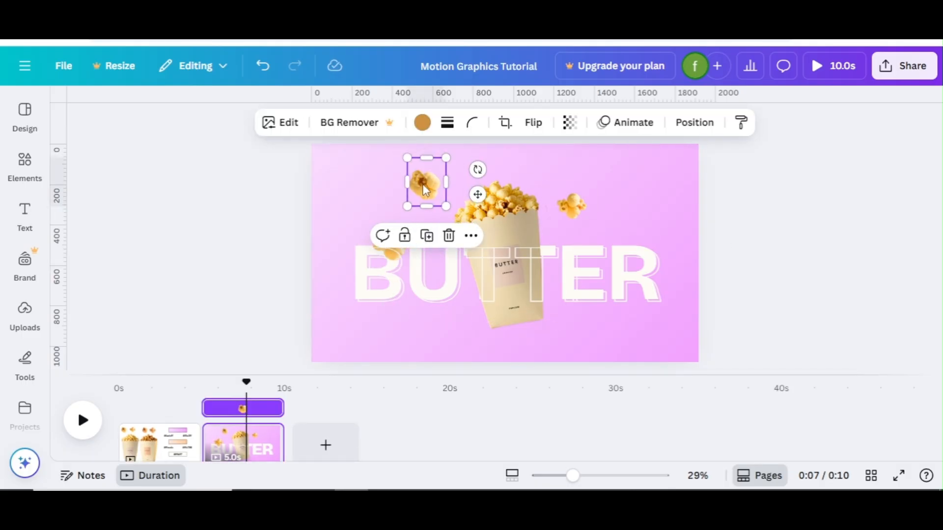
left_click_drag(423, 186, 644, 260)
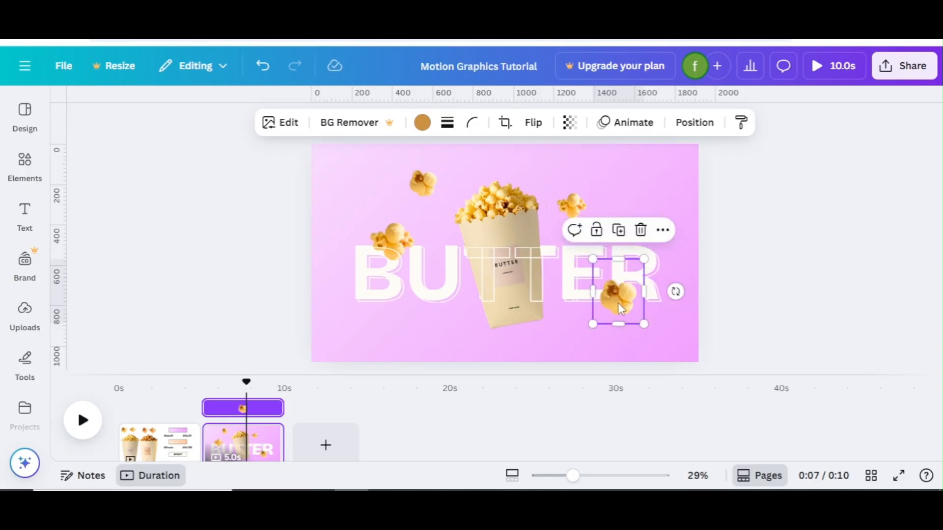
left_click_drag(619, 307, 622, 315)
left_click(762, 293)
left_click(623, 322)
Step: Layer the hollow BUTTER group in front of the large kernels and fine-tune the position of the kernel at the R
left_click(790, 122)
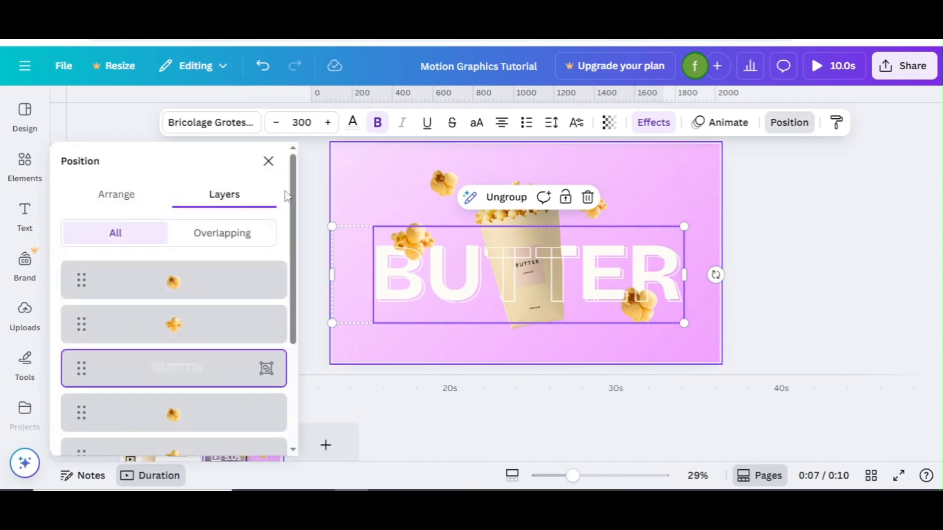
left_click(187, 417)
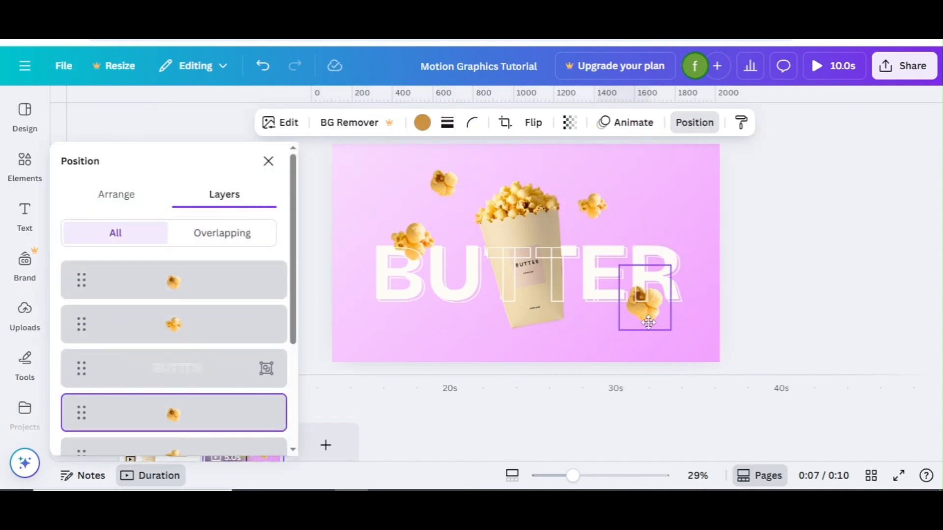
left_click_drag(648, 323, 651, 314)
left_click(766, 323)
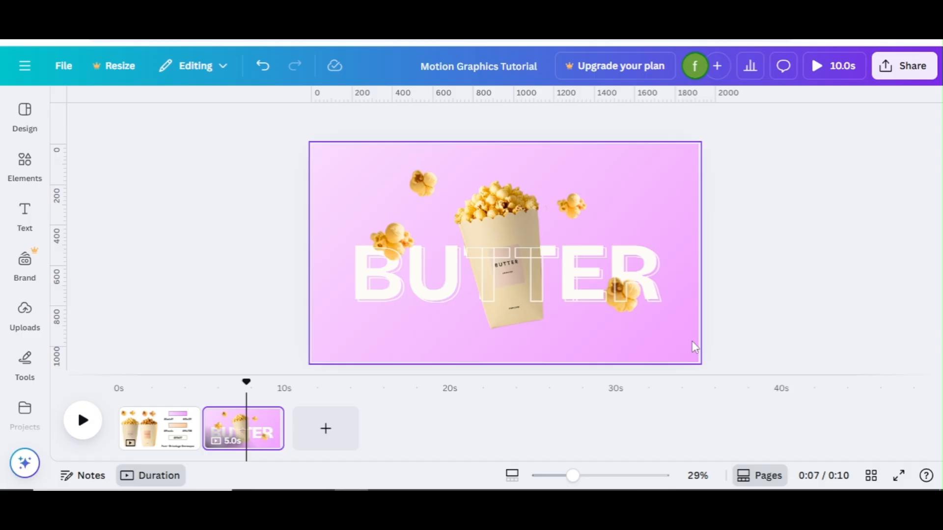
Step: Duplicate the BUTTER popcorn page and return to the original copy
right_click(273, 428)
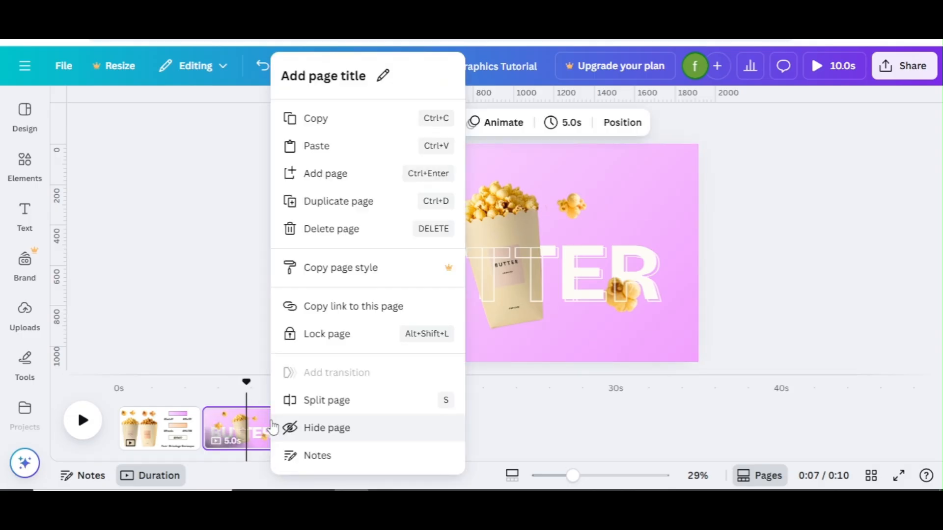
left_click(290, 201)
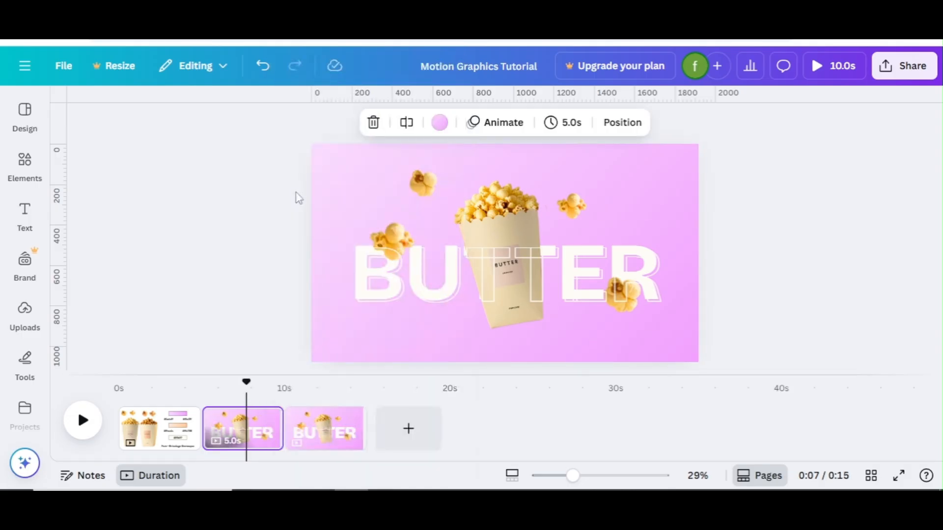
left_click(237, 423)
left_click(425, 180)
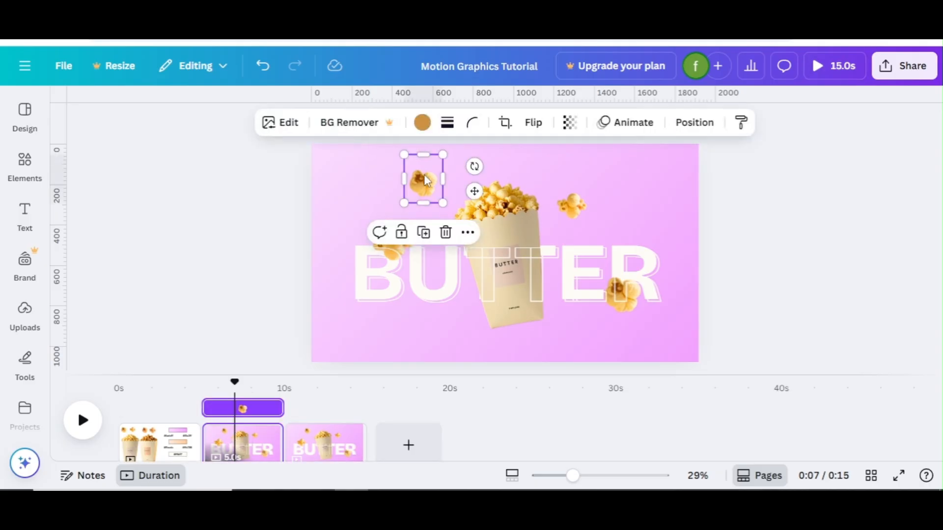
left_click_drag(425, 176, 424, 156)
key("ctrl+z")
Step: Place vertical ruler guides along the bucket's left and right edges, at 710 and 1145
left_click_drag(62, 272, 453, 264)
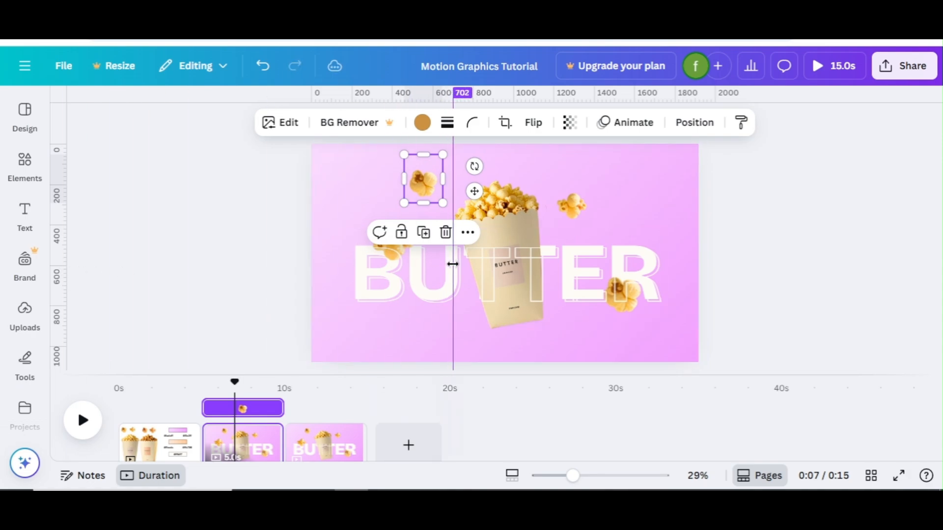
left_click_drag(62, 254, 539, 204)
left_click(597, 475)
left_click_drag(939, 198, 939, 158)
left_click_drag(395, 204, 398, 202)
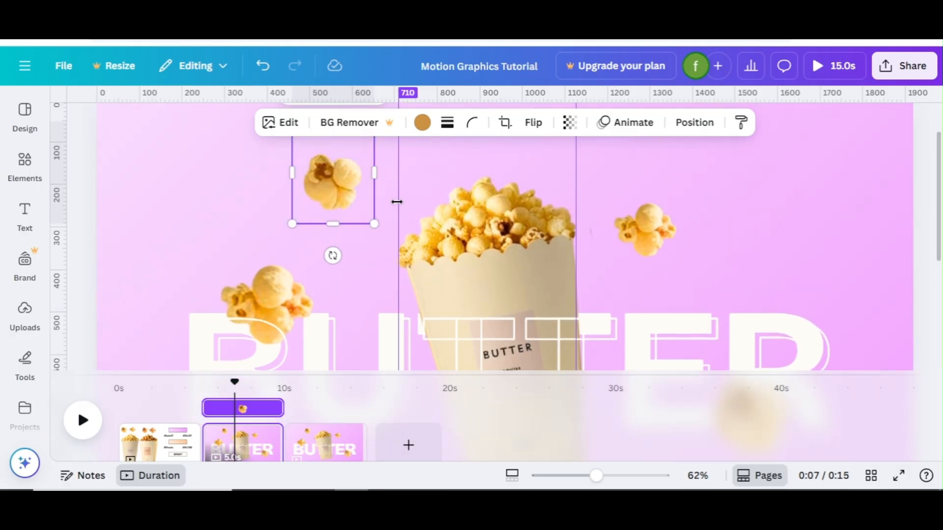
left_click_drag(939, 191, 942, 269)
left_click_drag(576, 347, 583, 348)
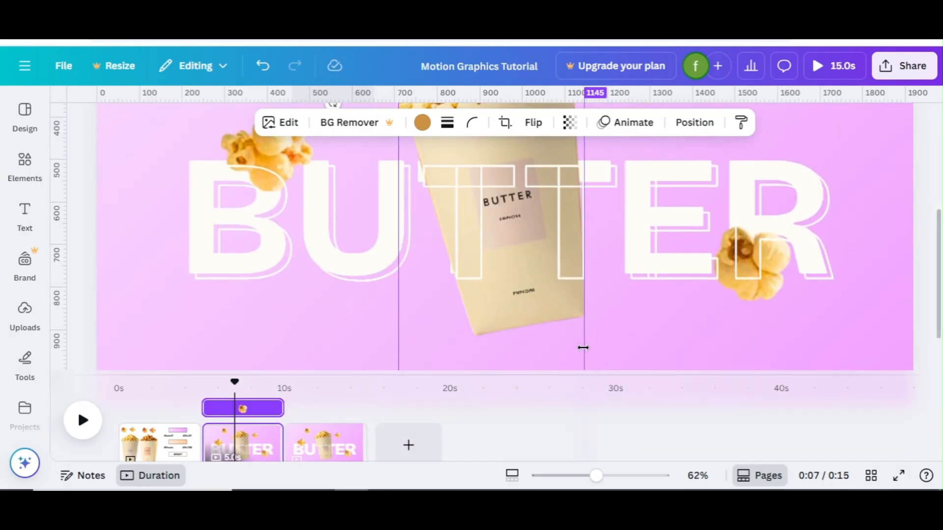
Step: Add horizontal ruler guides at the bottom and top of the popcorn bucket
left_click_drag(536, 88, 578, 336)
left_click_drag(941, 212, 942, 135)
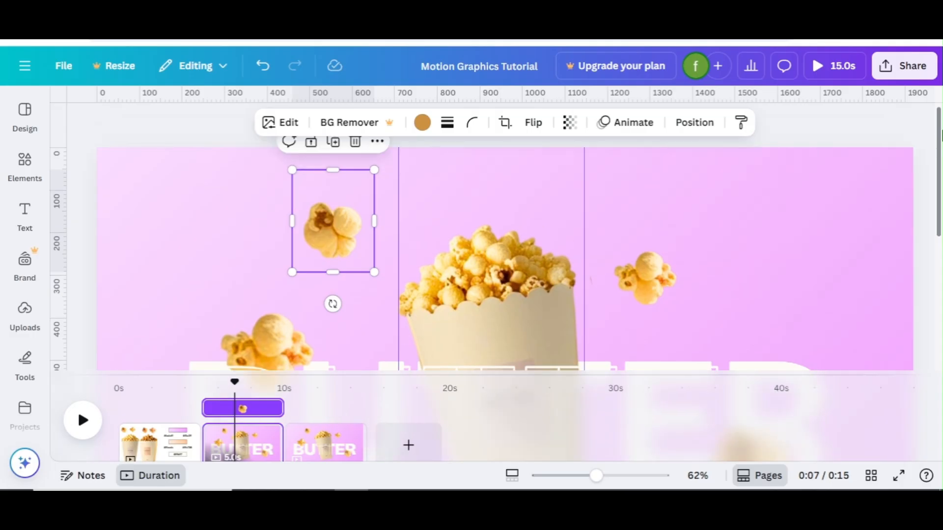
left_click_drag(476, 102, 499, 223)
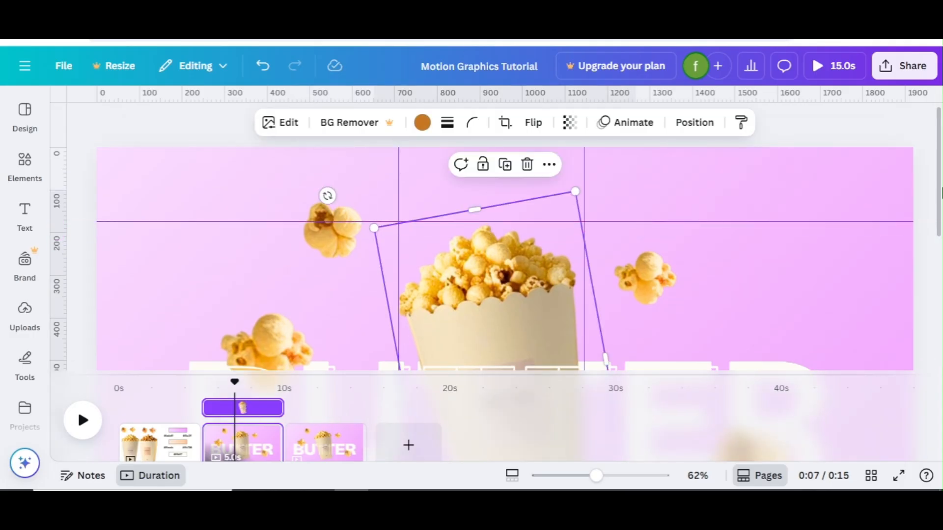
Step: Frame the BUTTER text with guides: vertical ones at its left edge (218) and right edge, horizontal ones at its top and bottom (780)
left_click_drag(941, 197, 941, 267)
left_click_drag(182, 307, 189, 309)
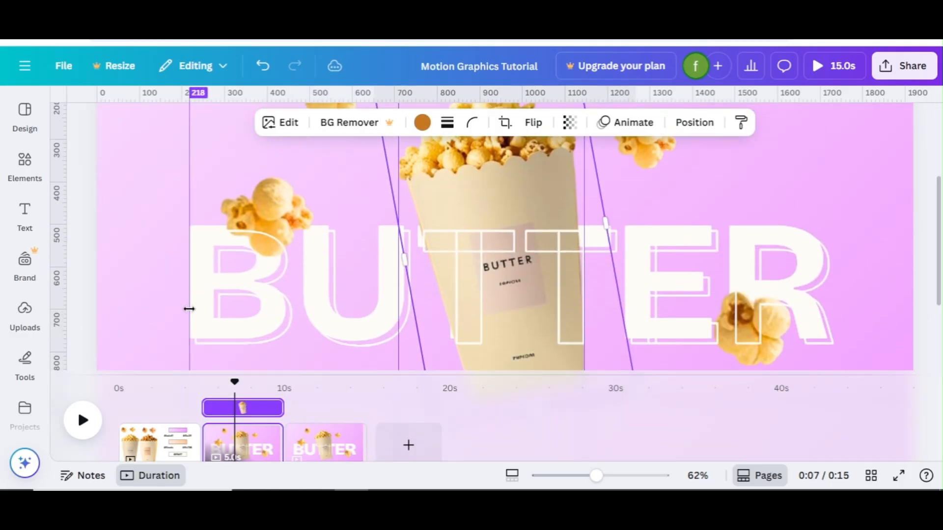
left_click_drag(65, 299, 831, 268)
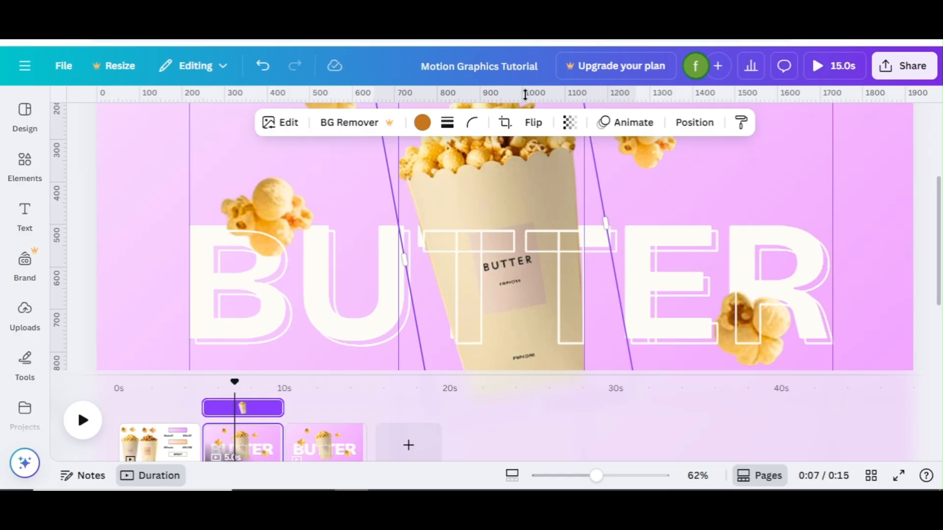
left_click_drag(525, 95, 539, 225)
left_click_drag(522, 92, 560, 344)
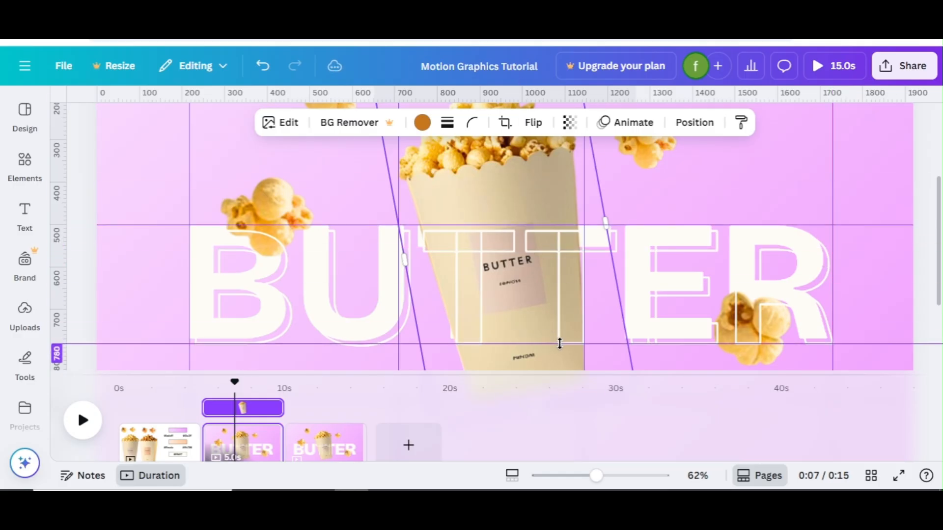
left_click_drag(578, 476, 574, 476)
left_click(858, 299)
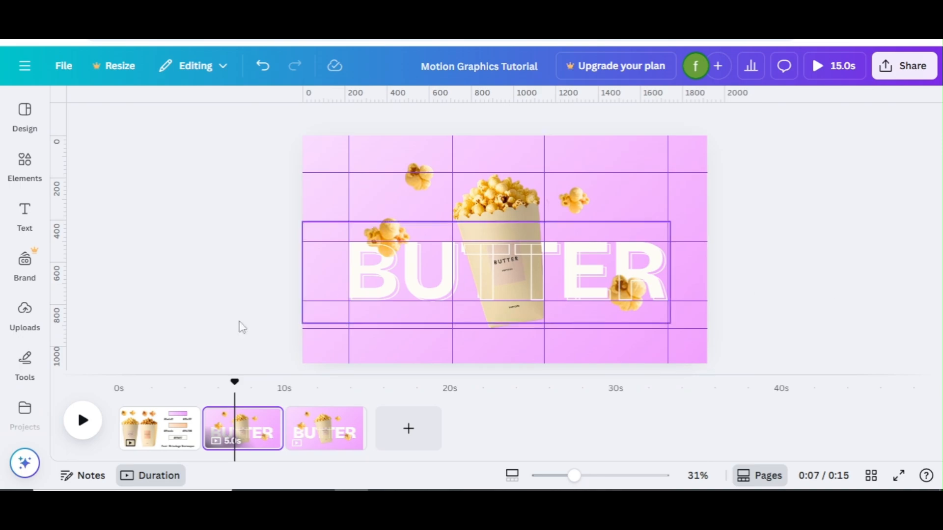
Step: Slide both BUTTER text groups off the page's right side and move the popcorn bucket below the page's bottom edge
left_click(362, 282)
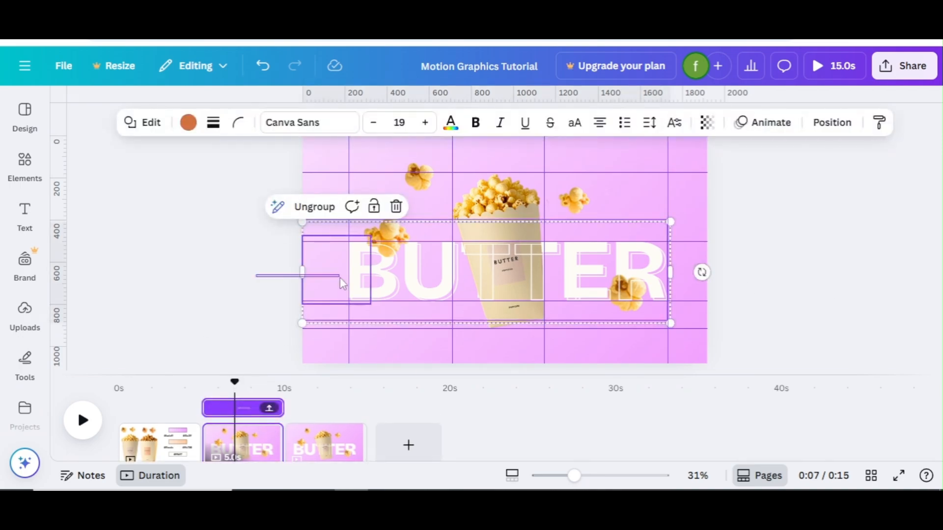
left_click(340, 279, "shift")
left_click_drag(340, 279, 703, 285)
left_click(484, 224)
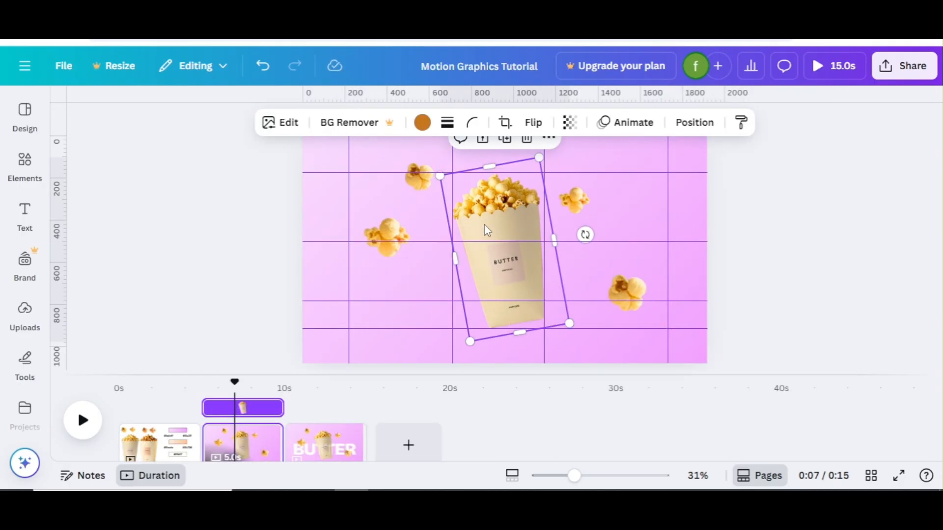
left_click_drag(486, 219, 500, 416)
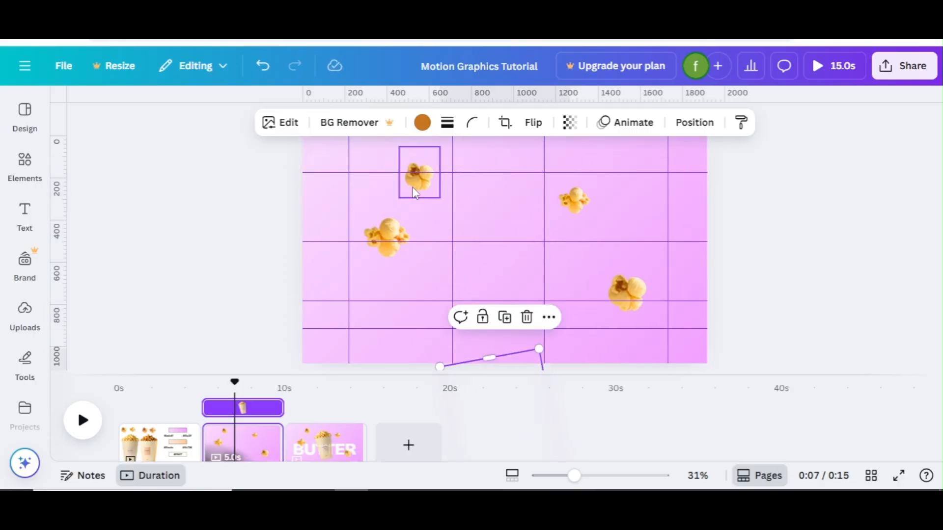
left_click(415, 181)
left_click_drag(421, 178, 420, 118)
key("ctrl+z")
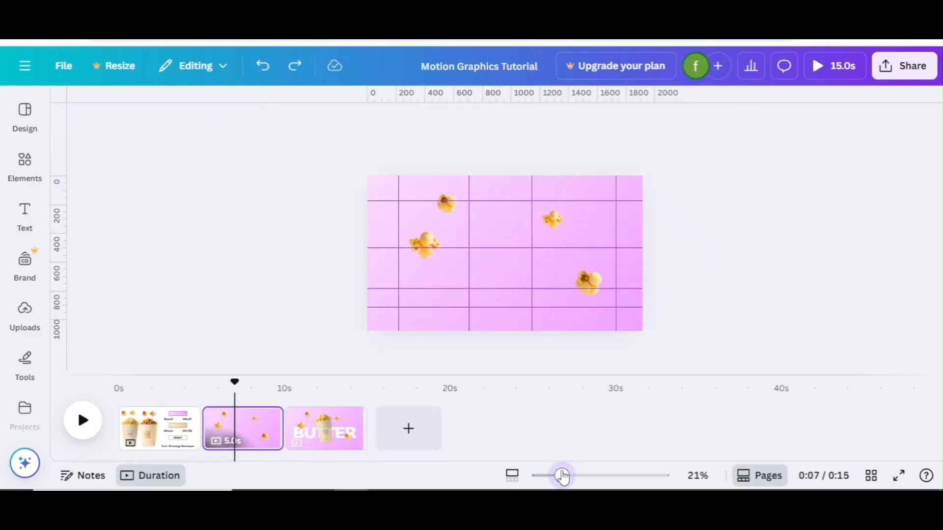
Step: Move all four popcorn kernels on the pink starting page up beyond the page's top edge
left_click(443, 216)
left_click_drag(458, 246, 429, 147)
left_click(429, 242)
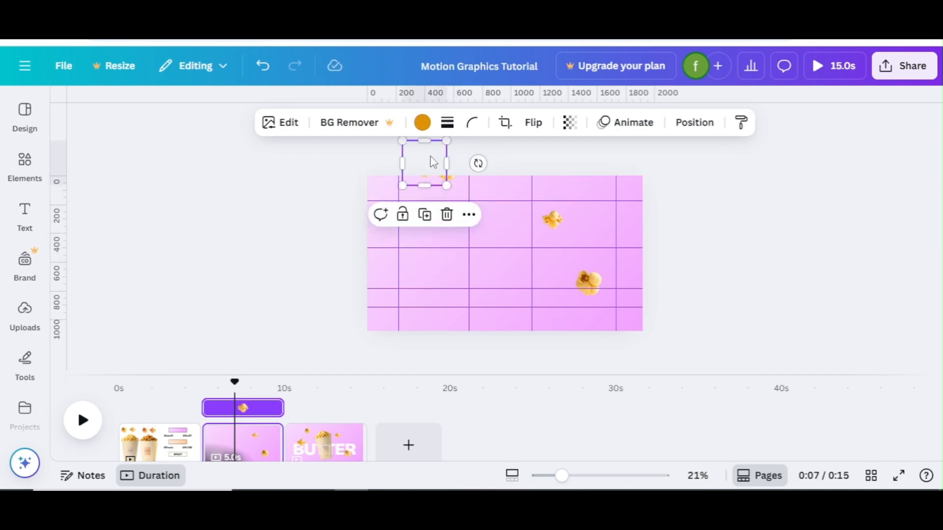
left_click(553, 224)
left_click_drag(553, 224, 558, 183)
left_click(602, 279)
left_click_drag(602, 279, 602, 153)
left_click(551, 181)
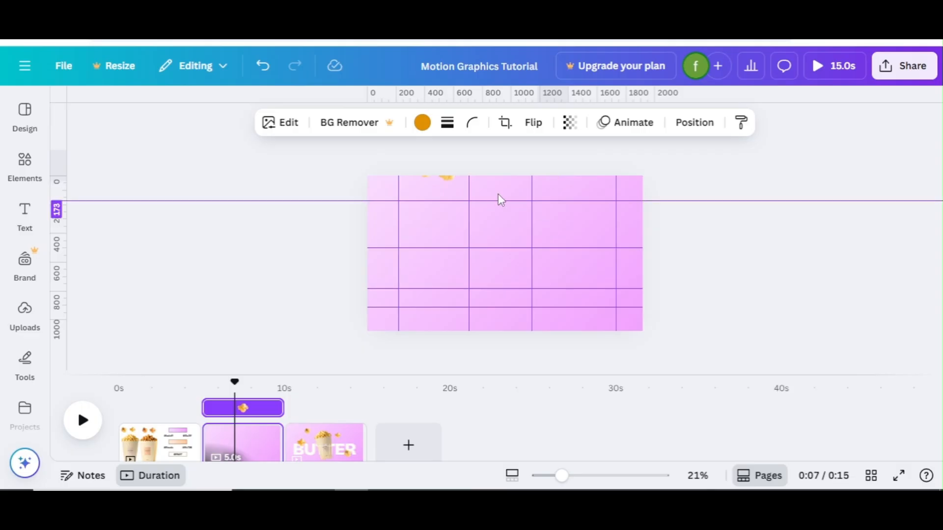
left_click(441, 181)
left_click_drag(441, 182, 422, 181)
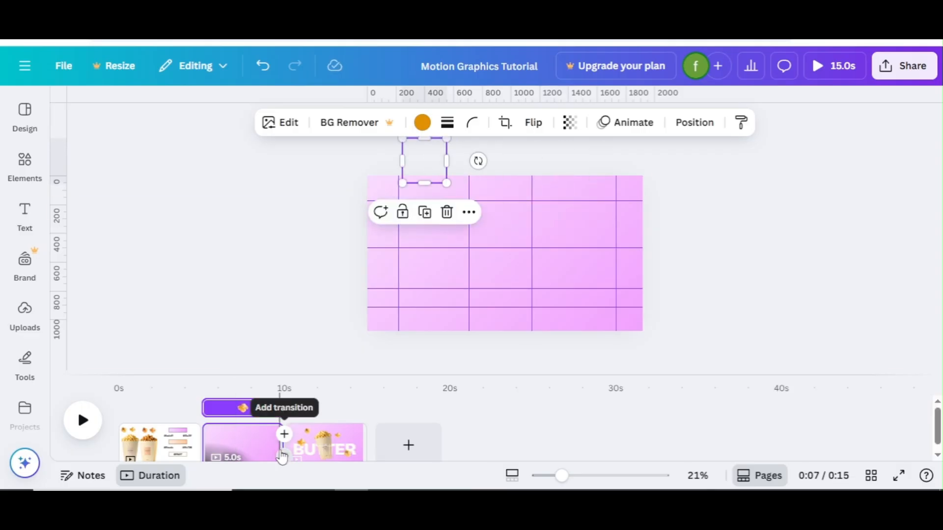
Step: Add a Match & Move transition lasting 1.4 seconds between the empty pink page and the BUTTER page
left_click(285, 437)
left_click(102, 390)
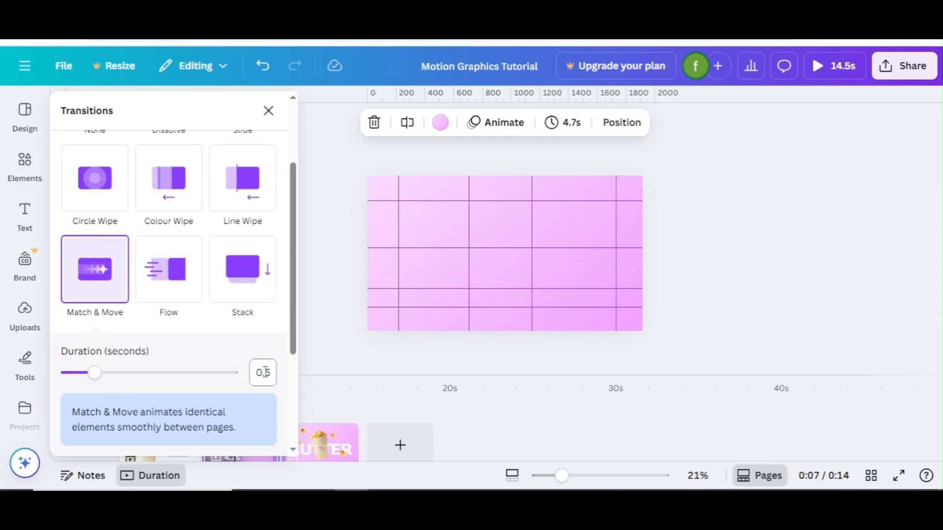
type(".4")
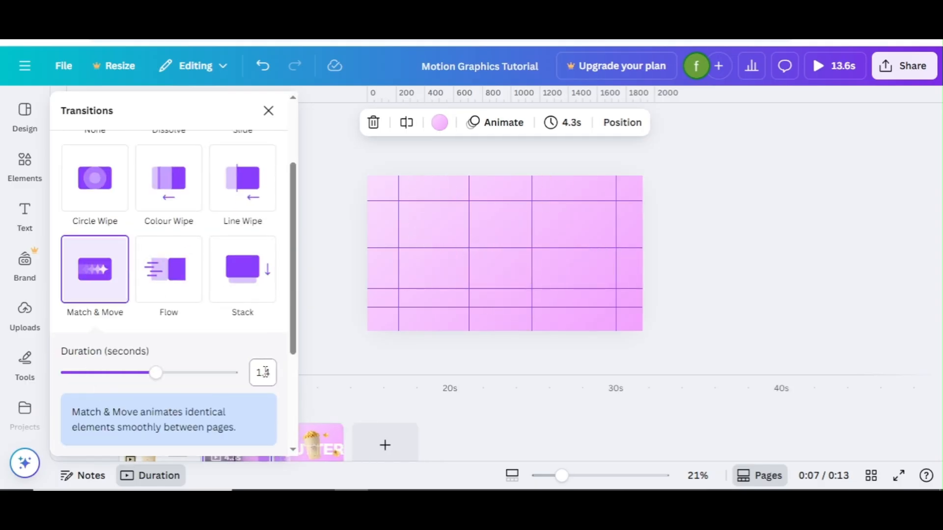
left_click(268, 111)
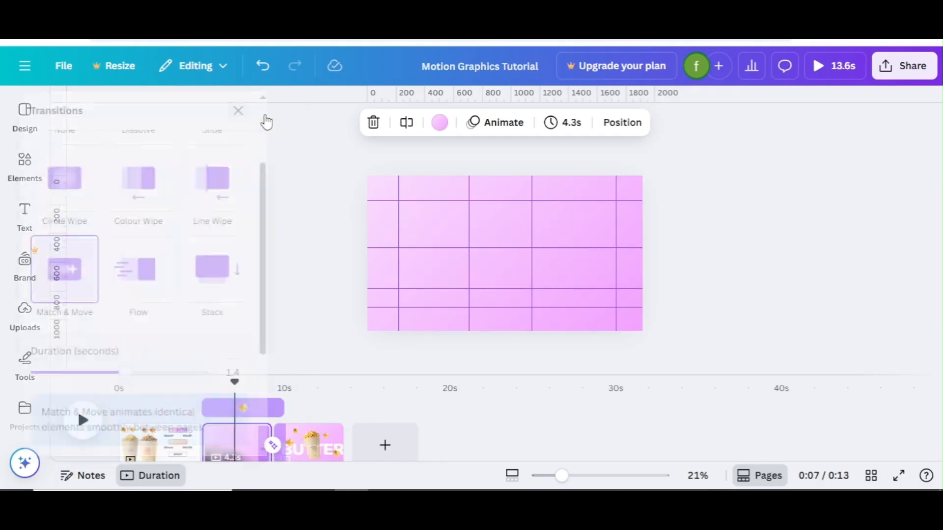
Step: Set the empty pink page's duration to 1.6 seconds and the BUTTER page's duration to 3.8 seconds
left_click(564, 123)
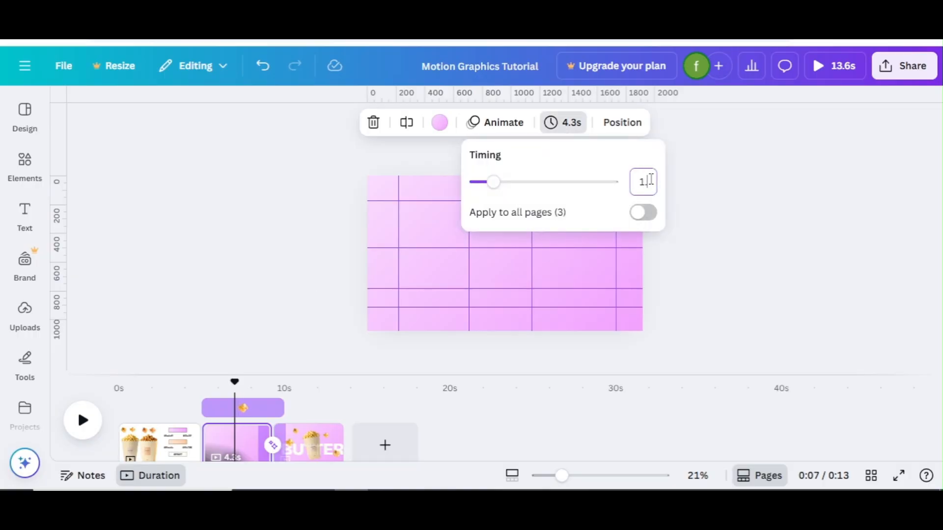
type("1.5")
key("Return")
left_click(278, 432)
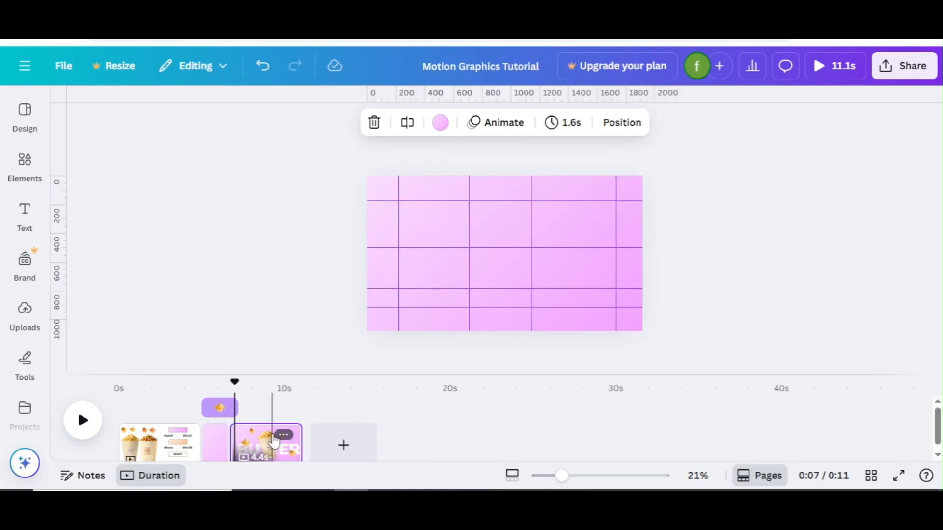
left_click(562, 133)
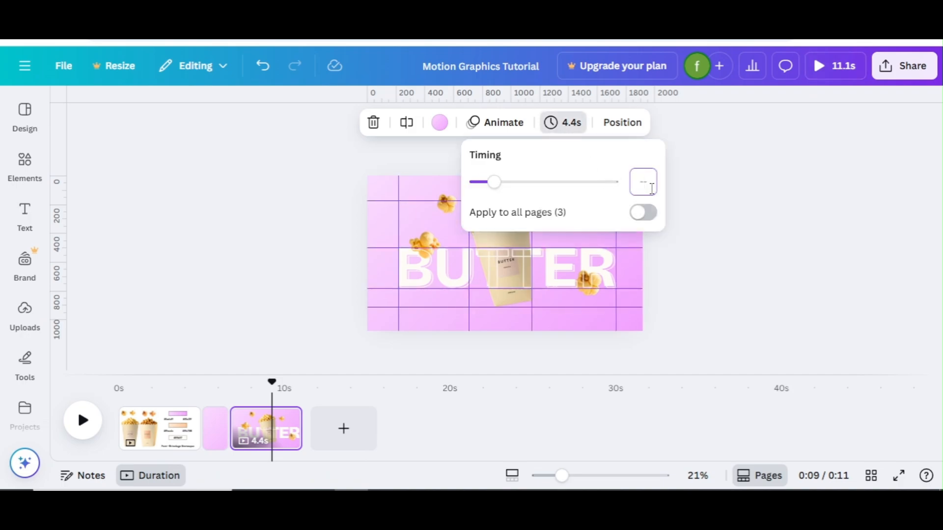
type("3.8")
key("Return")
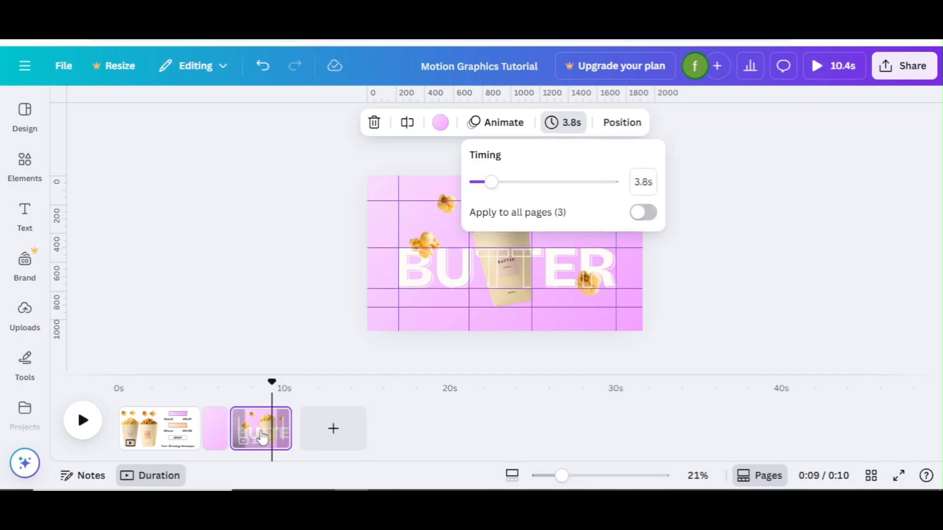
left_click(215, 428)
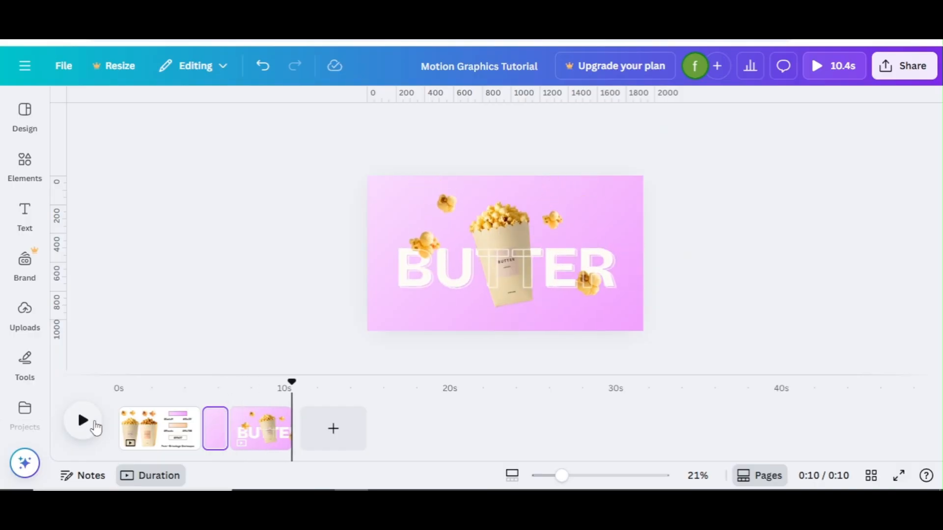
left_click(333, 426)
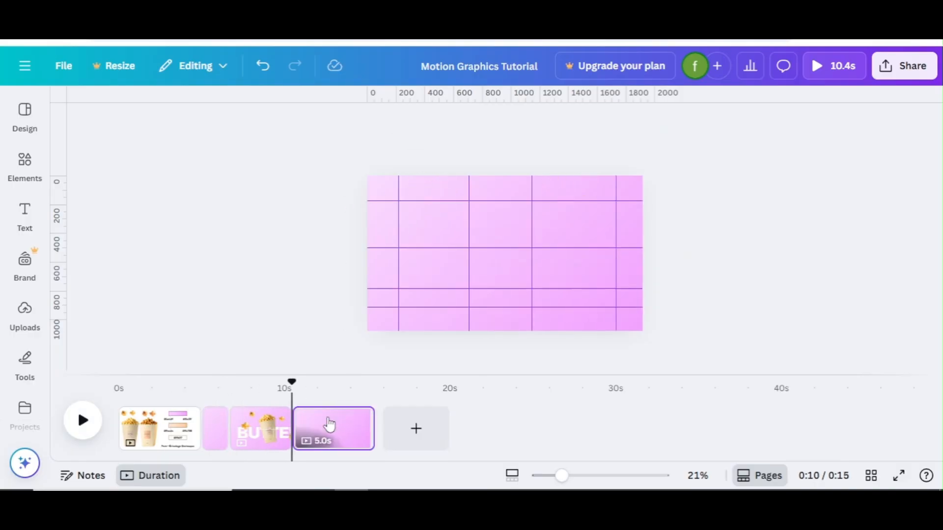
left_click(435, 267)
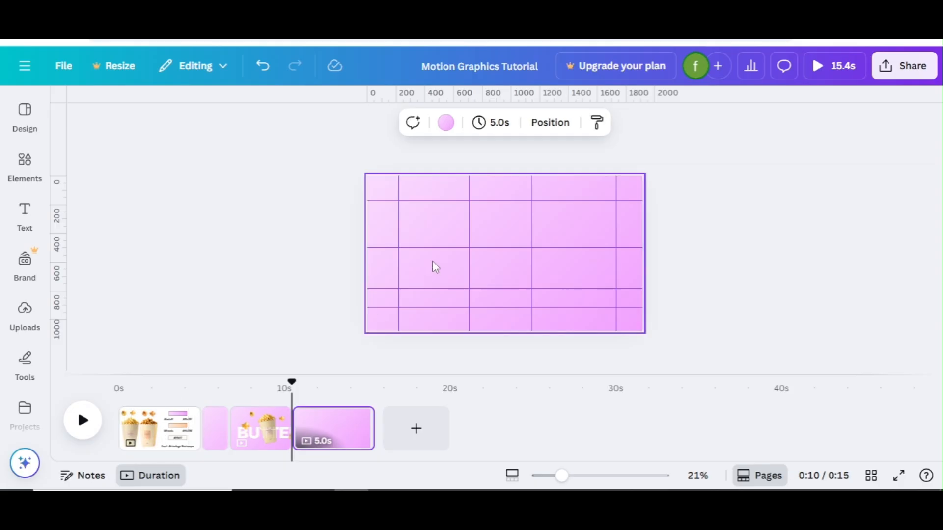
key("Delete")
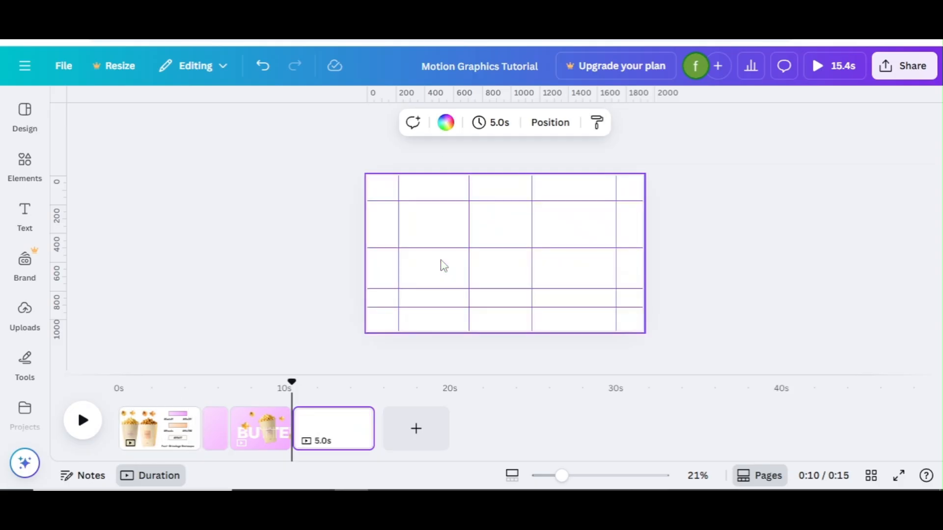
left_click(332, 441)
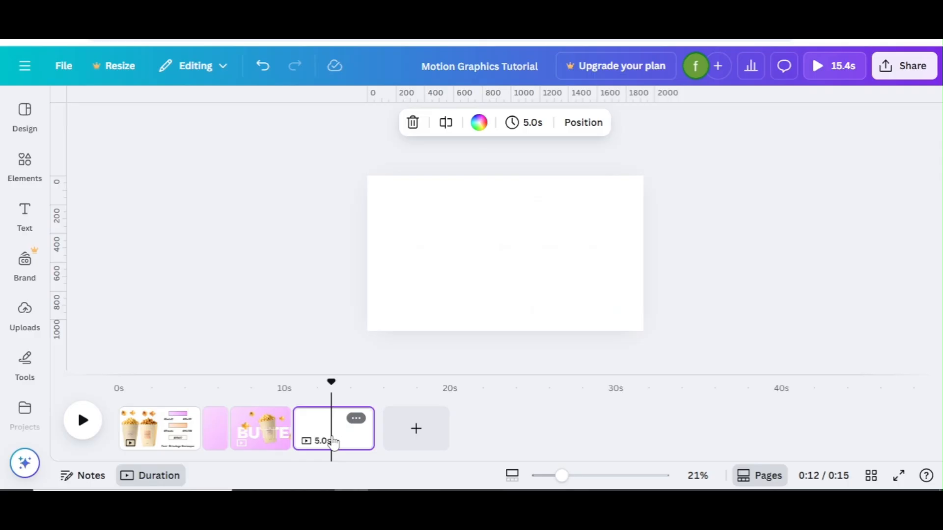
key("Delete")
Step: Duplicate the BUTTER page and go to the copy at the end of the timeline
left_click(274, 418)
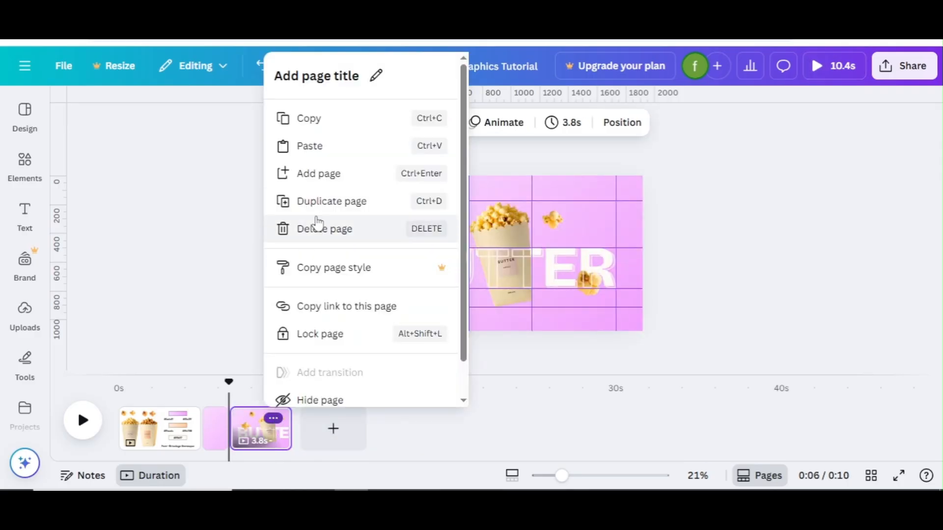
left_click(315, 200)
left_click(332, 393)
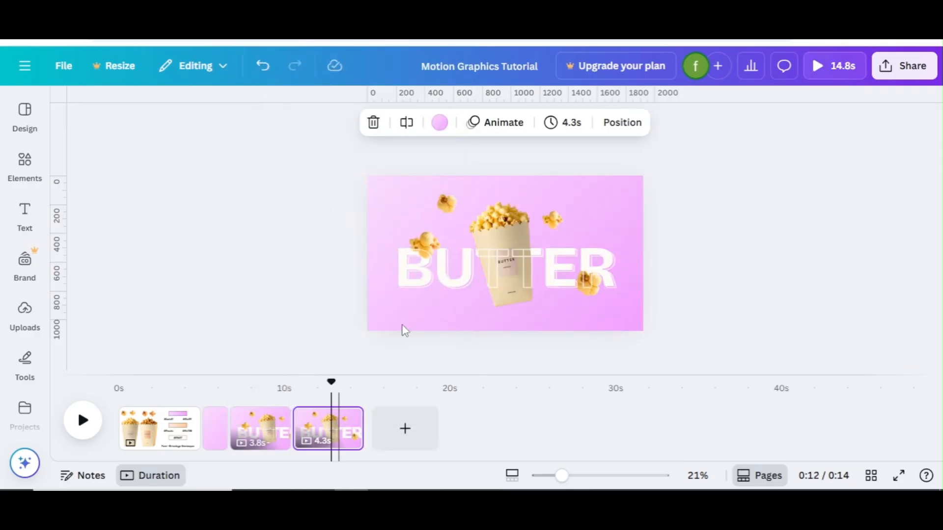
Step: Change the duplicated page's background to the peach gradient (#ffecdc to #ffc798) with the diagonal linear style
left_click(409, 324)
left_click(406, 123)
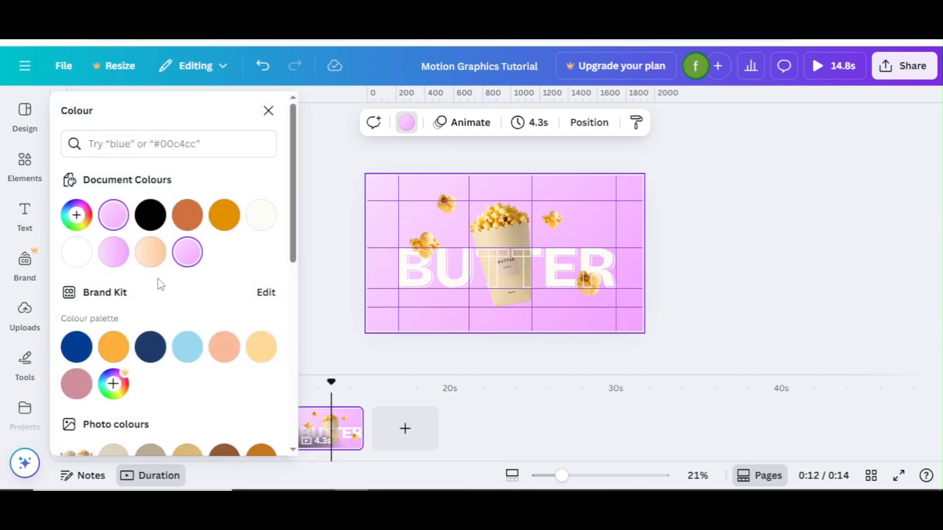
left_click(147, 255)
left_click(76, 215)
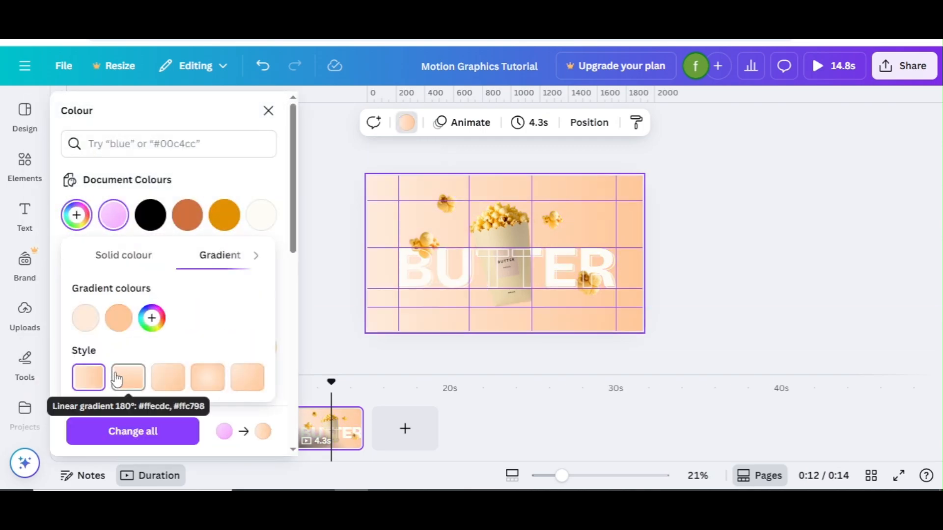
left_click(168, 383)
left_click(267, 111)
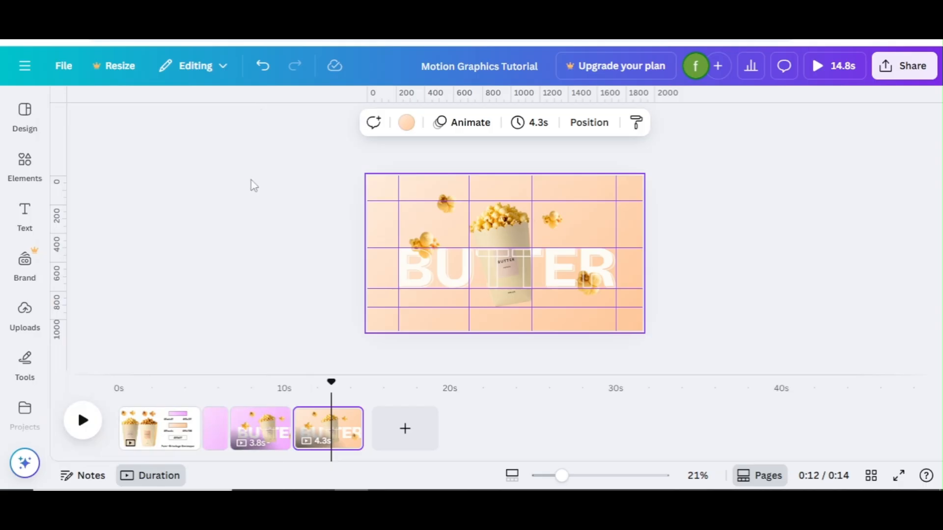
Step: Copy the CARAMEL popcorn bucket from the first page and paste it onto the peach page
left_click(158, 418)
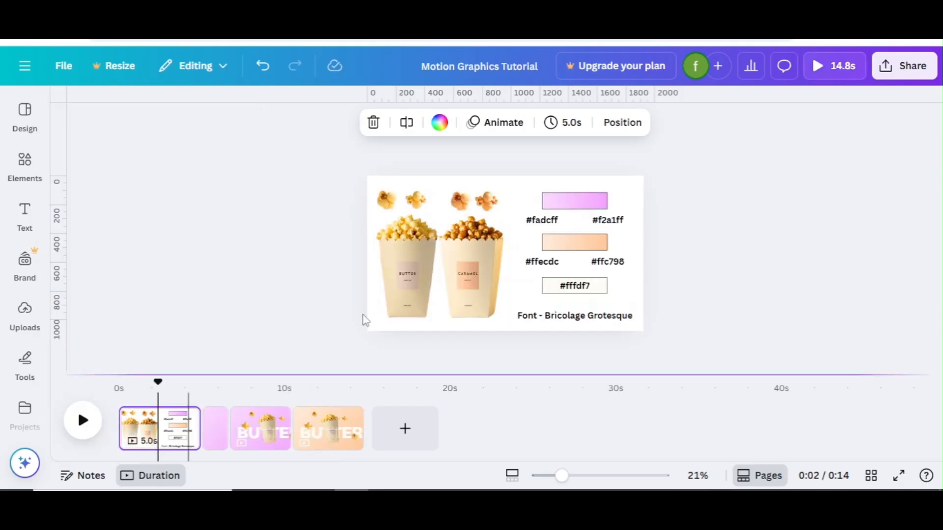
left_click(451, 285)
left_click(326, 403)
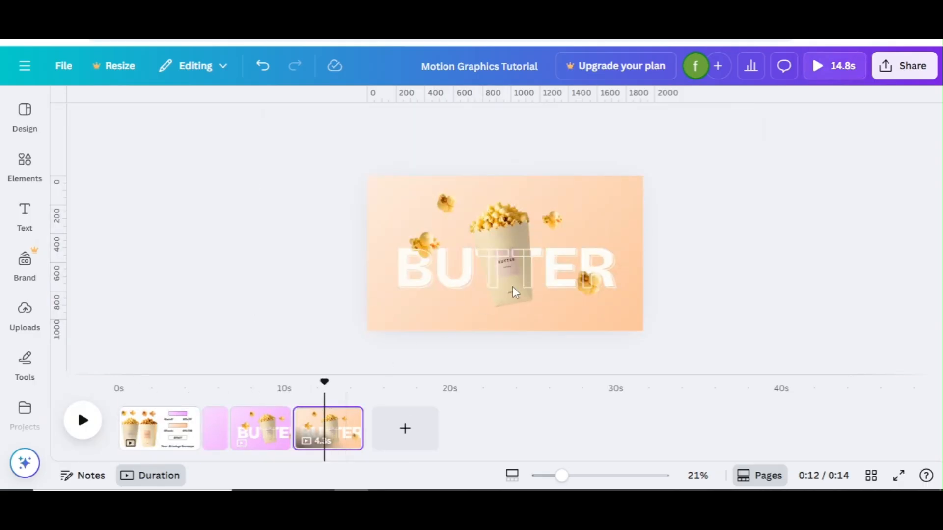
left_click(513, 302)
left_click(514, 302)
left_click(592, 475)
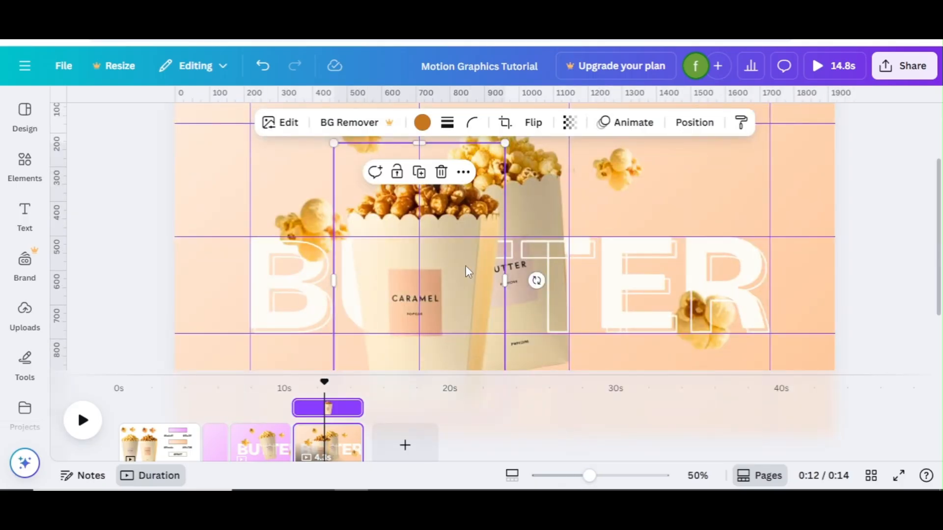
Step: Tilt the CARAMEL bucket to match the BUTTER bucket and position it over that bucket within the guides
left_click_drag(621, 219, 620, 200)
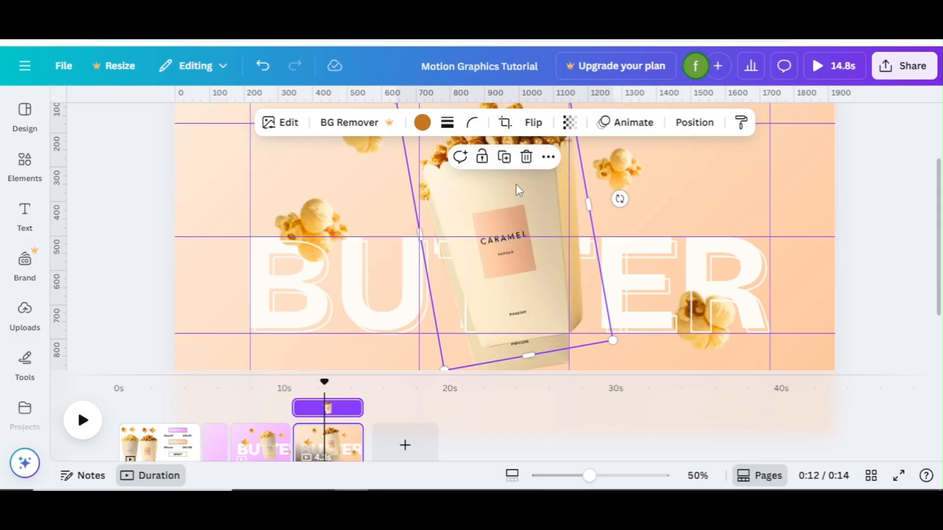
left_click_drag(514, 185, 509, 212)
left_click(576, 476)
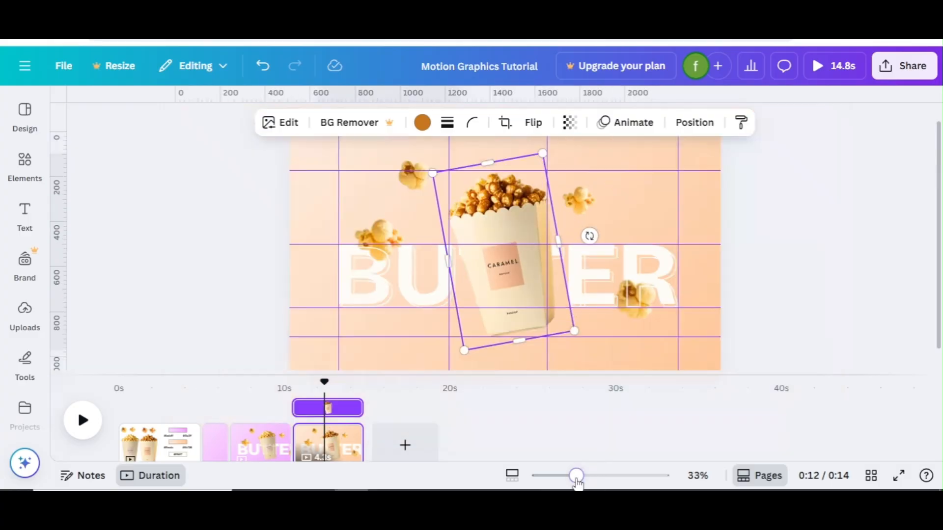
left_click_drag(522, 291, 522, 289)
left_click(893, 322)
Step: Send the CARAMEL bucket backward behind the text and delete the BUTTER bucket from the peach page
left_click(495, 287)
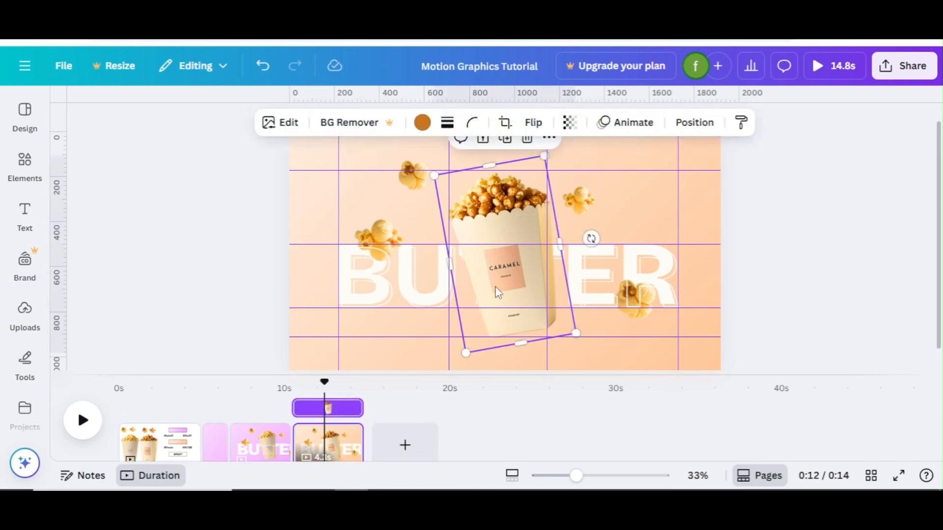
key("ctrl+[")
key("ctrl+[")
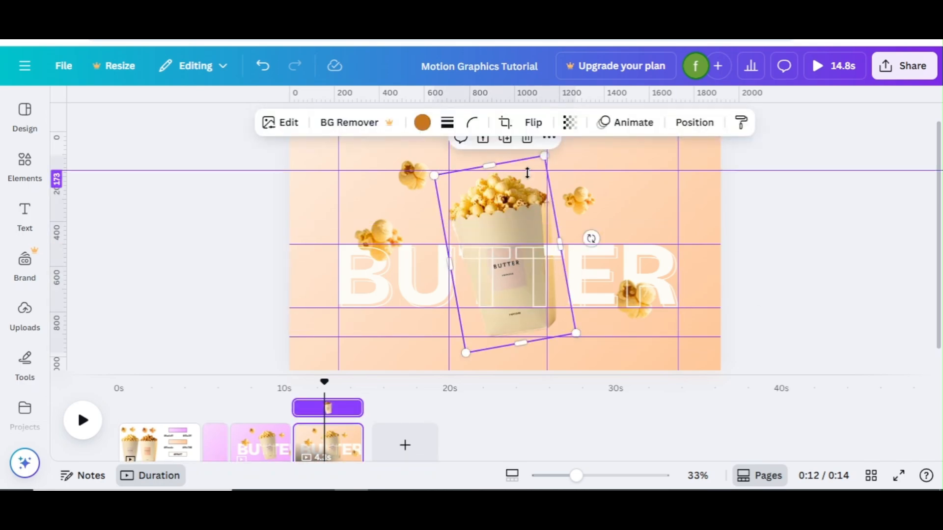
left_click(747, 206)
left_click(488, 202)
key("Delete")
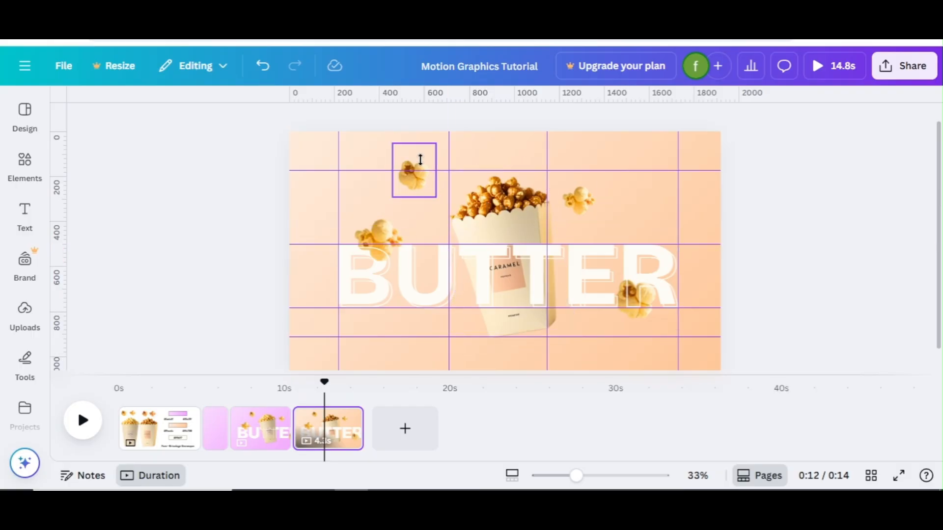
Step: Replace the peach page's outlined BUTTER text with CARAMEL and widen its text box toward the right
left_click(171, 416)
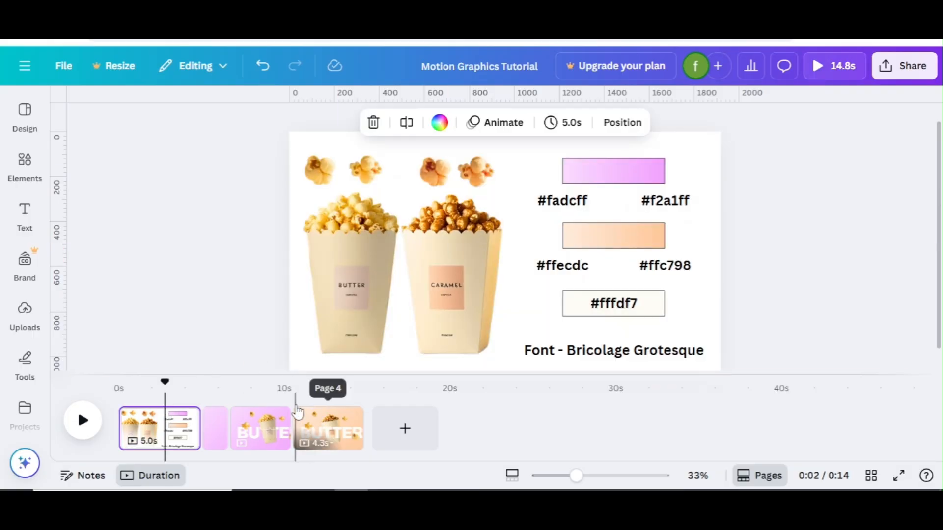
left_click(298, 413)
left_click(435, 299)
left_click(567, 283)
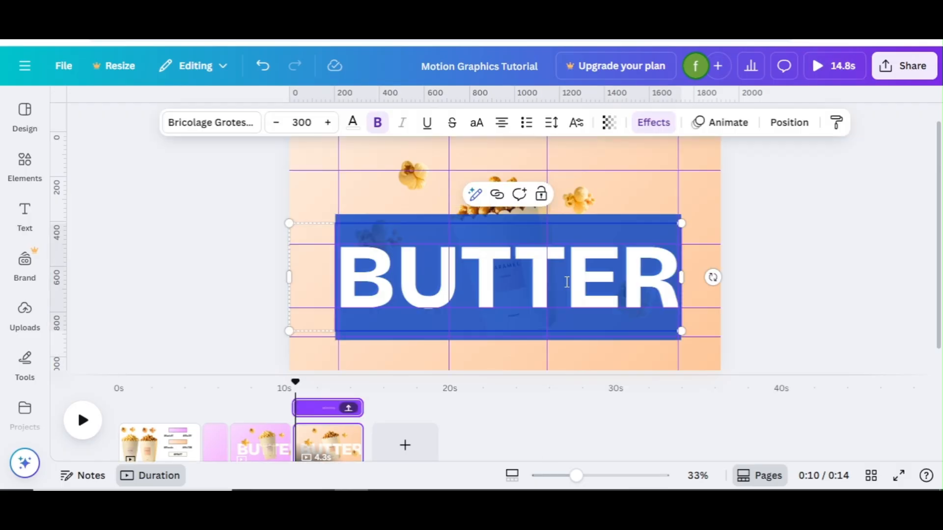
type("C")
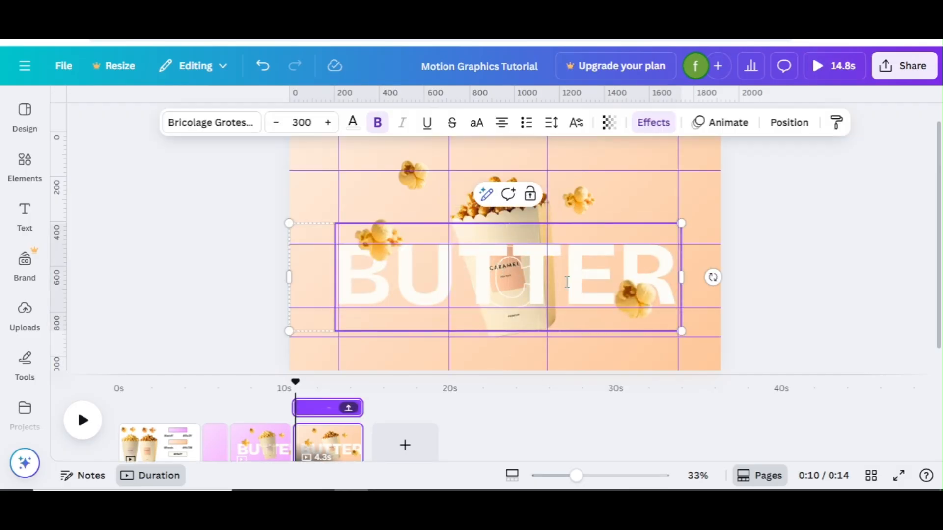
type("ARAMEL")
key("ctrl+z")
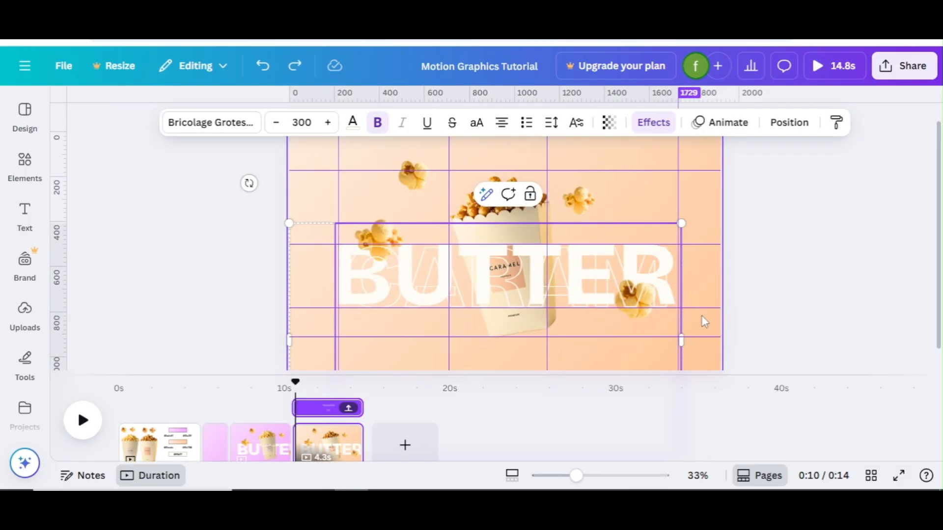
left_click_drag(683, 347, 788, 316)
Step: Select the filled BUTTER text group from the layer list and move it down below the outlined CARAMEL text
left_click(784, 130)
left_click_drag(293, 314, 293, 400)
left_click(200, 368)
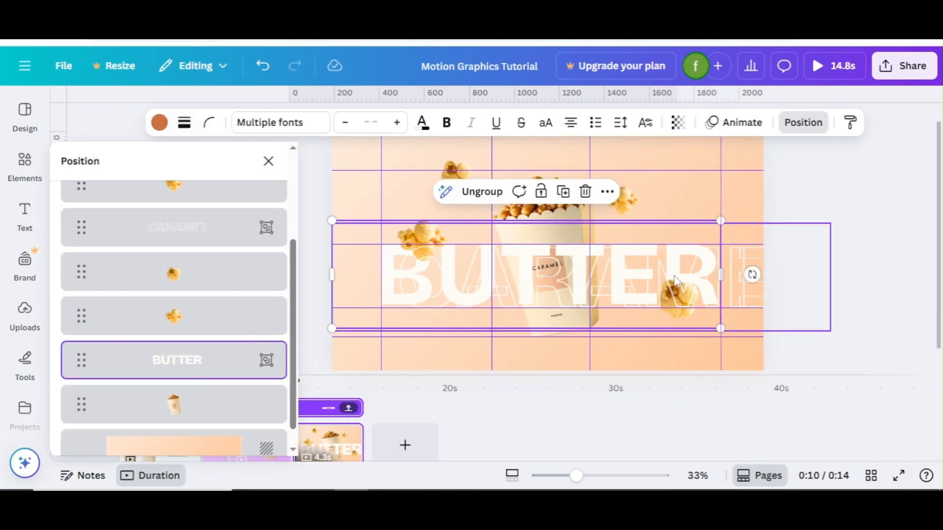
double_click(404, 317)
left_click_drag(293, 318, 296, 388)
left_click(216, 385)
left_click_drag(472, 289, 475, 320)
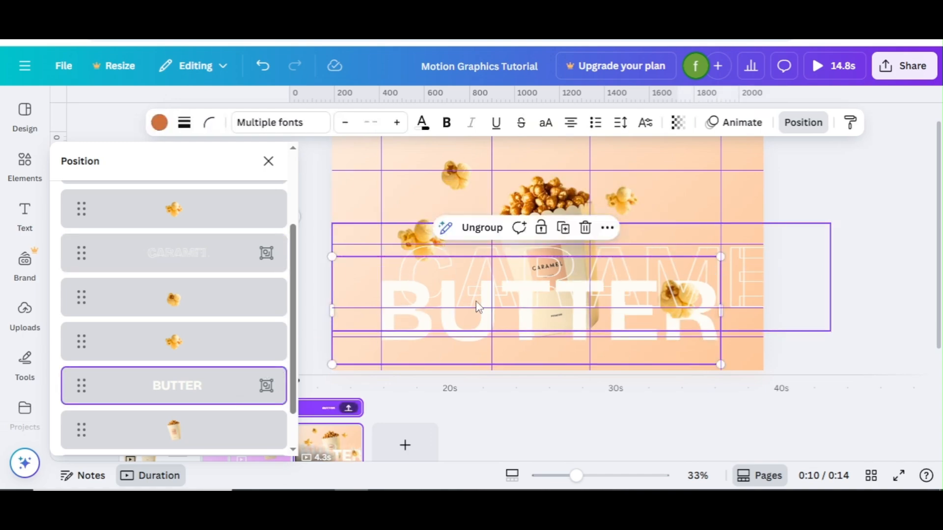
Step: Replace the filled BUTTER text on the peach page with CARAMEL and widen its text box until the word fits on one line
left_click(583, 351)
double_click(583, 353)
key("BackSpace")
type("CARAMEL")
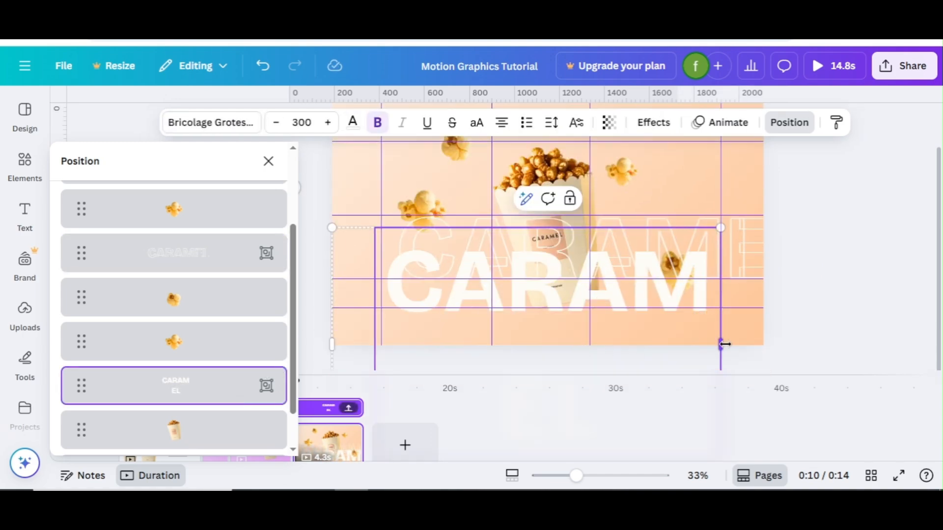
left_click_drag(724, 345, 831, 332)
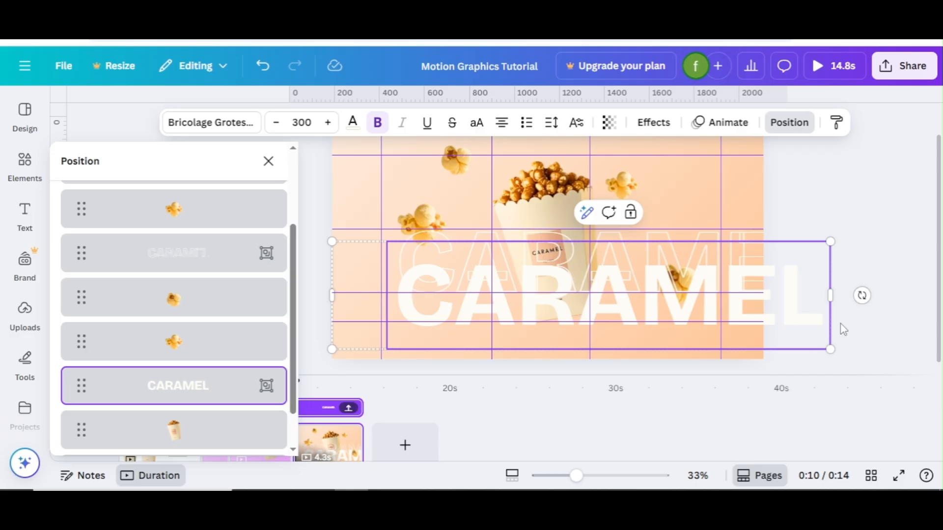
Step: Set the font size of both the filled and the outlined CARAMEL text to 280
left_click(302, 121)
type("280")
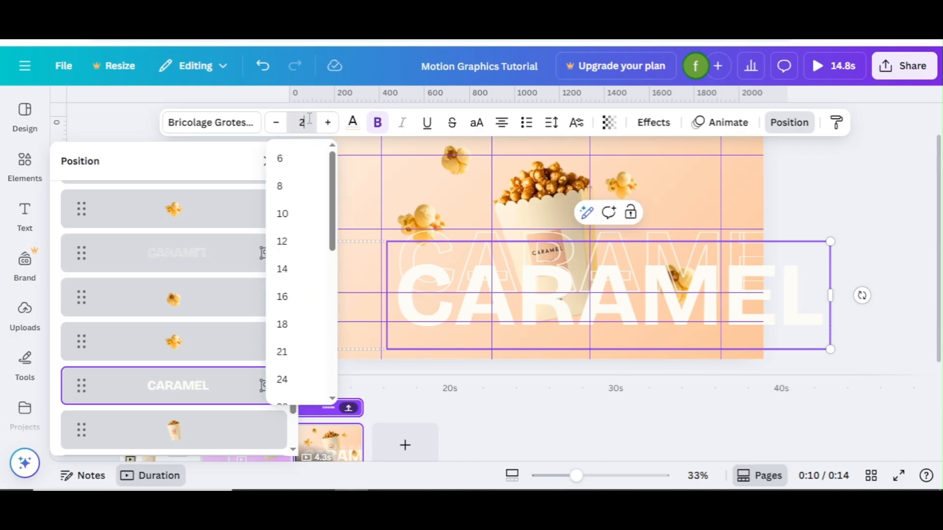
key("Return")
left_click(394, 226)
left_click(462, 240)
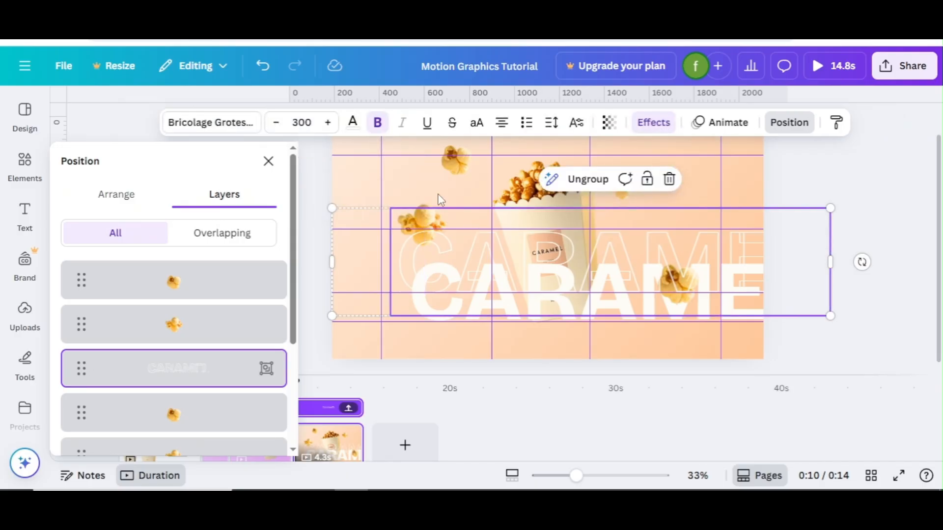
left_click(301, 123)
type("280")
key("Return")
left_click(269, 161)
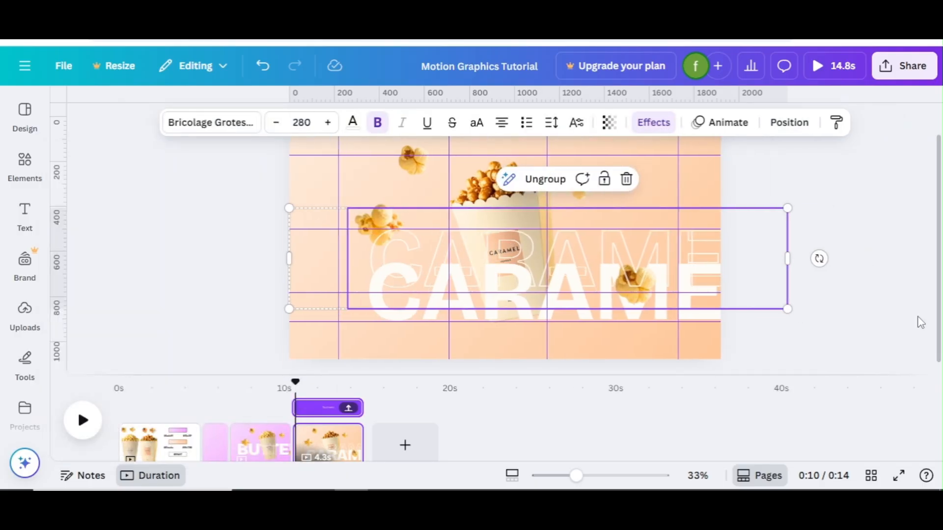
Step: Examine how the filled and outlined text overlap on the BUTTER page, for comparison with the CARAMEL page
left_click(920, 319)
left_click(590, 476)
left_click_drag(591, 479, 589, 479)
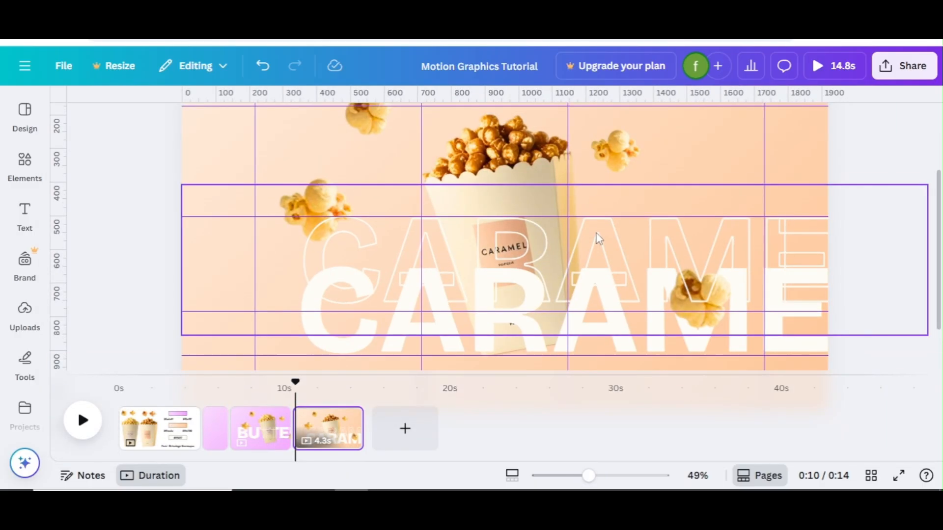
left_click(261, 428)
double_click(303, 337)
left_click(886, 260)
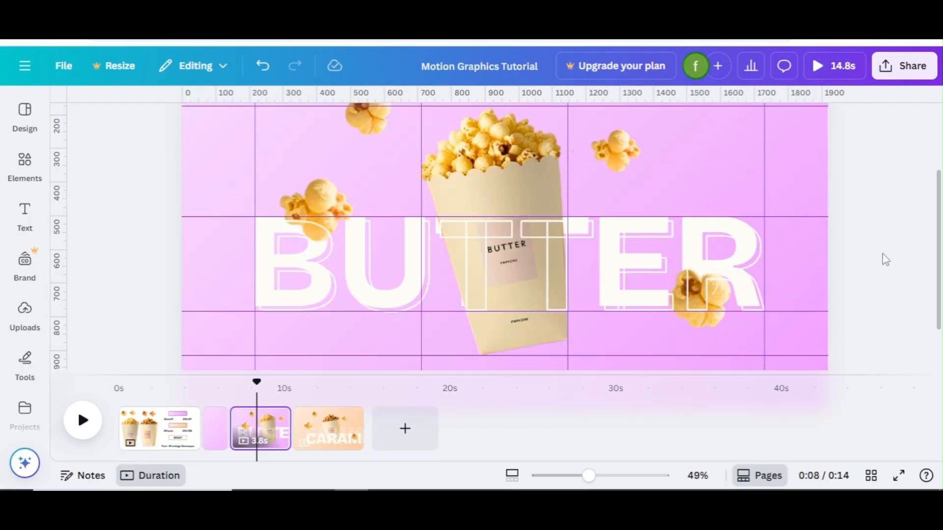
left_click(329, 427)
Step: Overlap the two CARAMEL texts with a slight offset and bring the outlined group to the top of the layer order
left_click(421, 319)
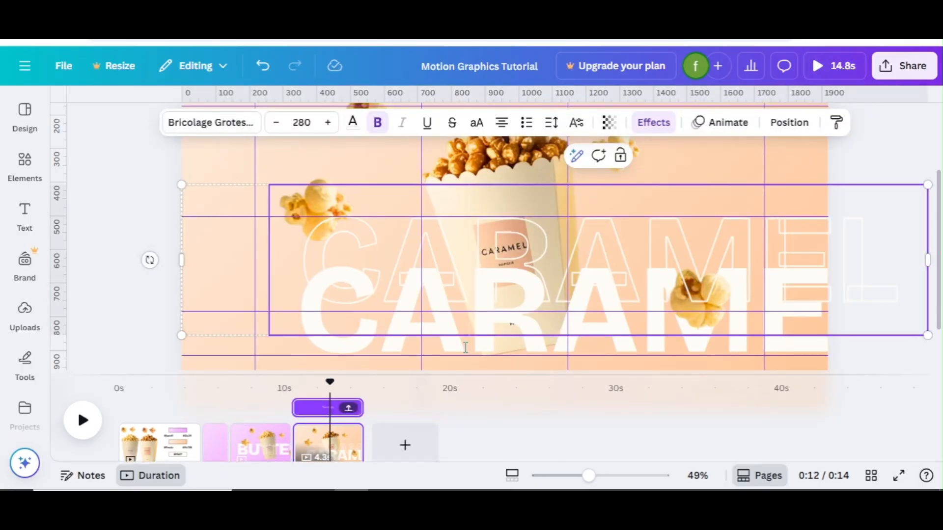
left_click_drag(293, 359, 212, 313)
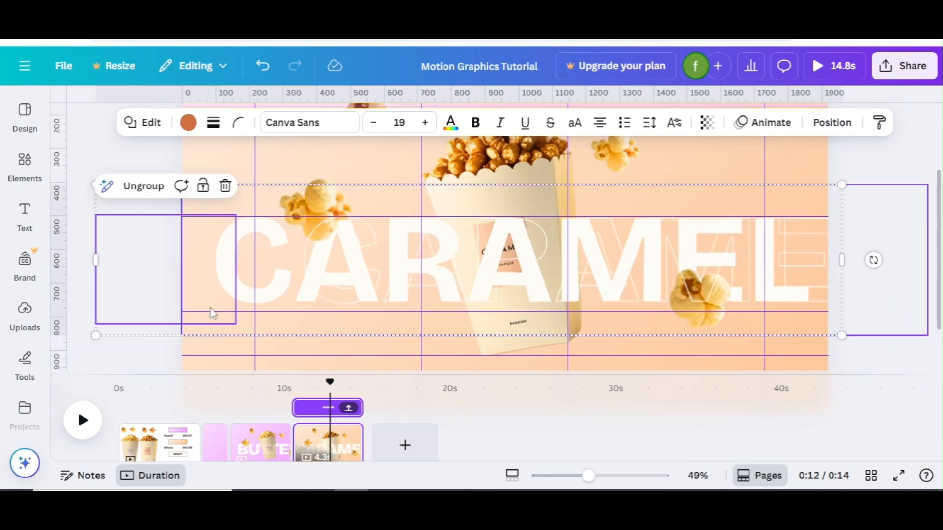
left_click(832, 122)
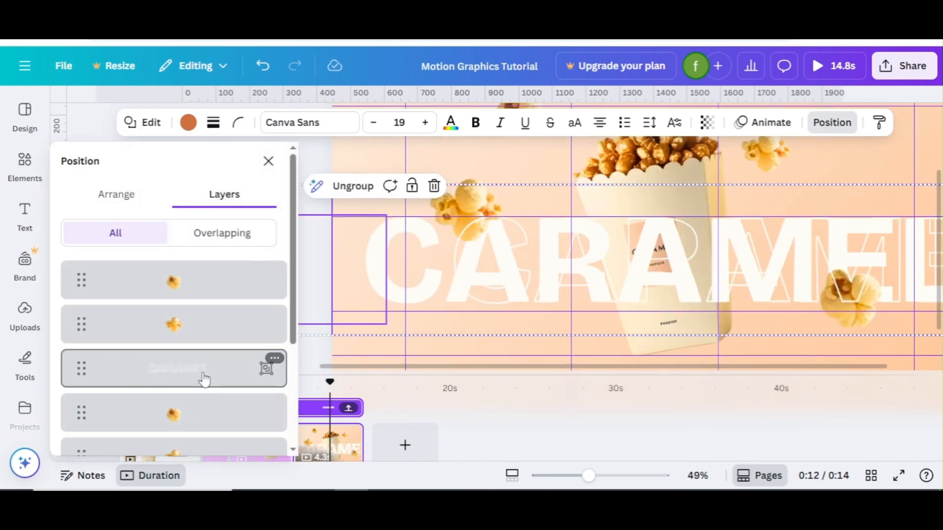
left_click_drag(205, 381, 219, 280)
left_click_drag(544, 291, 460, 291)
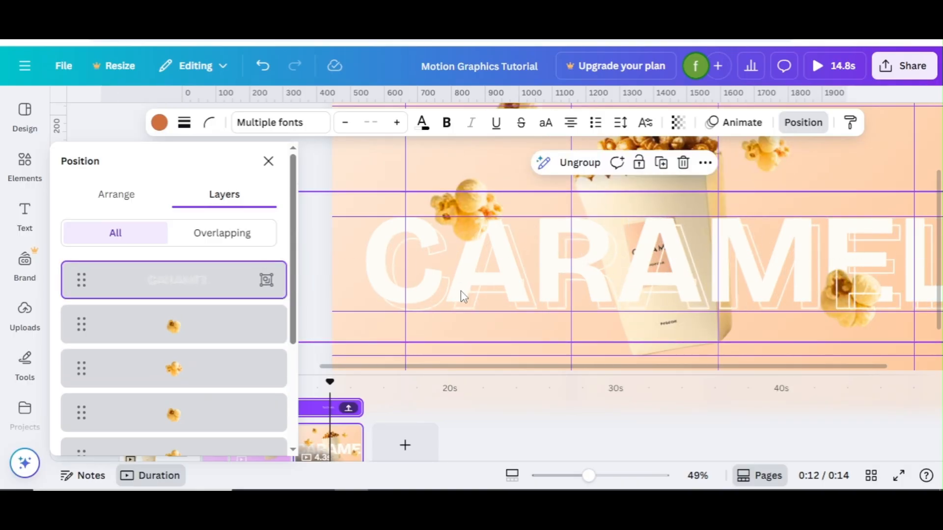
left_click(268, 161)
Step: Delete the outlined CARAMEL text from the peach page
left_click(840, 337)
left_click(792, 314)
scroll(795, 331, "down", 2)
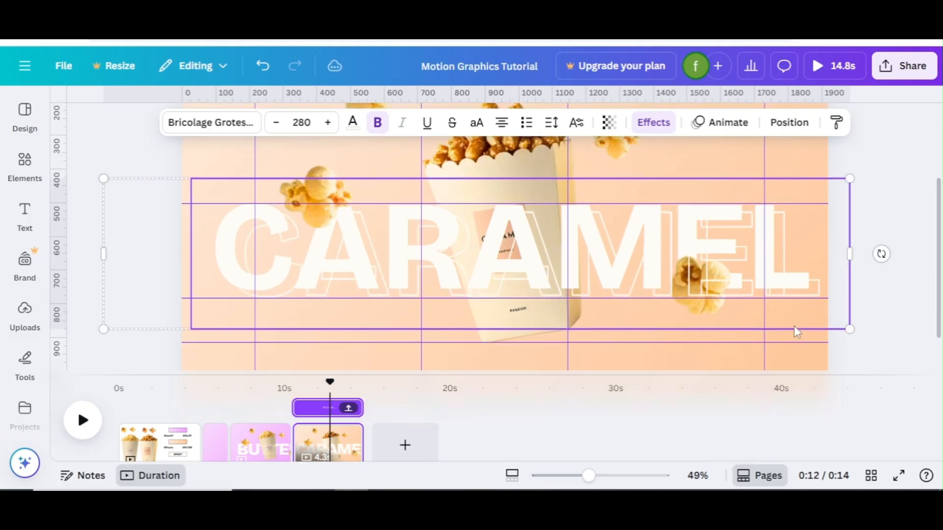
scroll(801, 195, "up", 3)
scroll(806, 226, "down", 2)
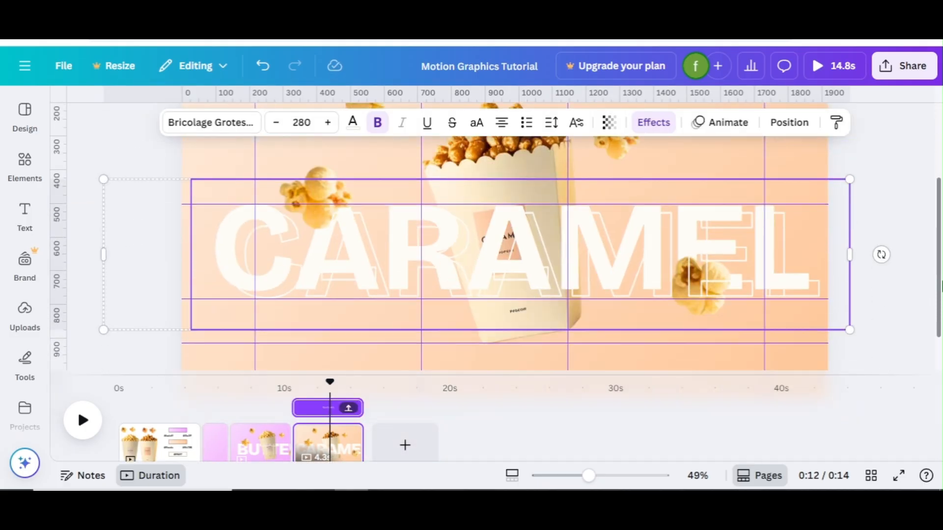
scroll(809, 253, "up", 1)
scroll(824, 236, "down", 2)
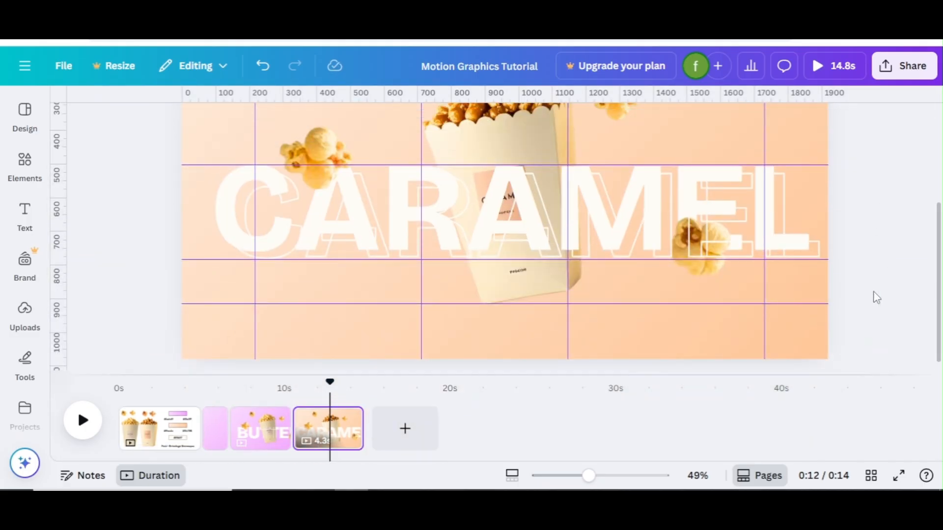
left_click(824, 233)
key("Delete")
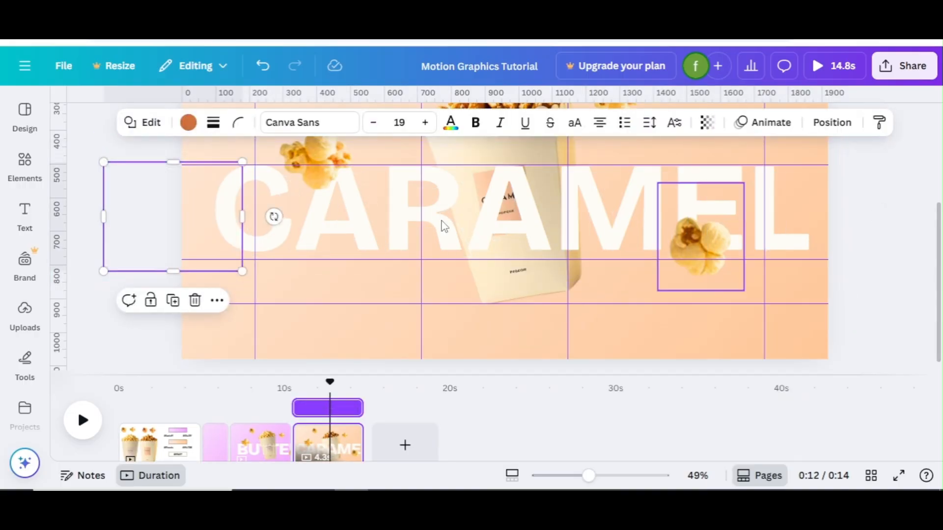
Step: Ungroup the filled CARAMEL text and narrow its text box to fit closely around the word
left_click(178, 334)
left_click(354, 253)
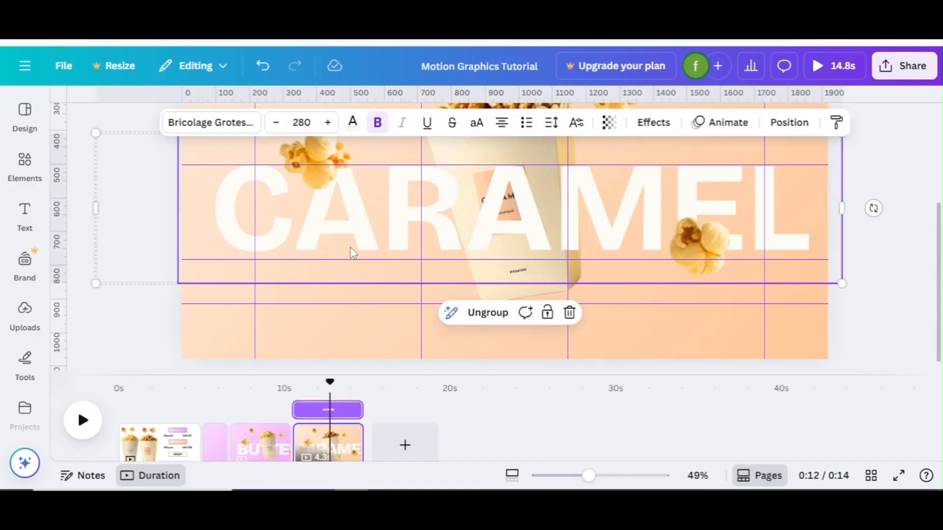
left_click(488, 313)
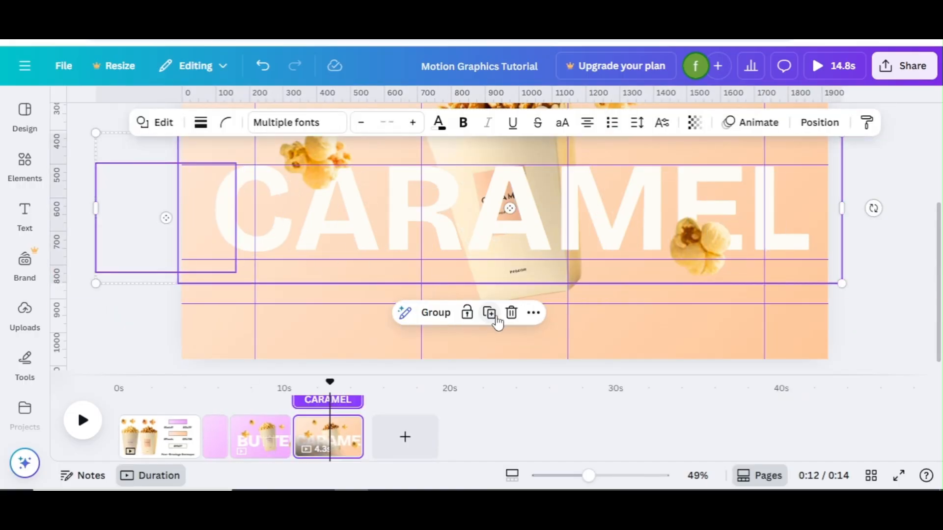
left_click(879, 180)
left_click(627, 199)
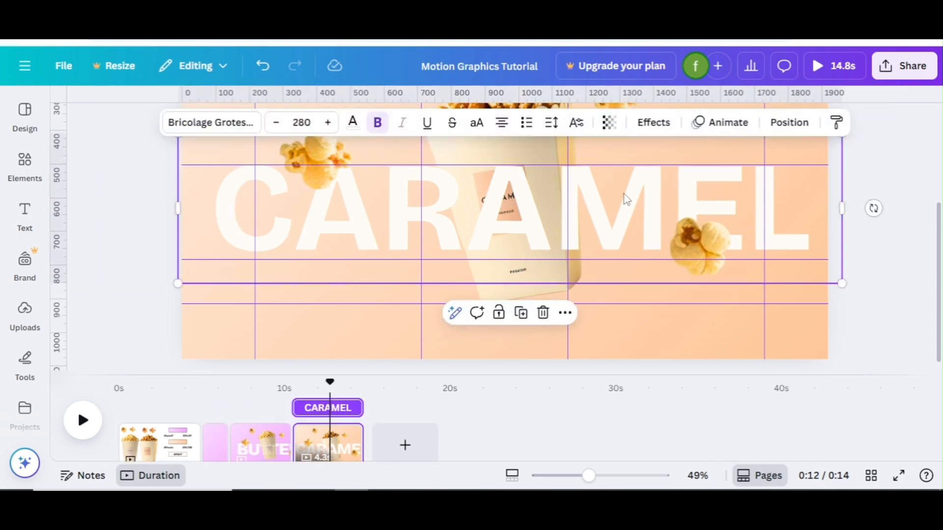
left_click_drag(830, 176, 780, 176)
Step: Centre the filled CARAMEL text horizontally on the page and place it vertically between the two horizontal text guides
left_click(790, 122)
left_click(108, 199)
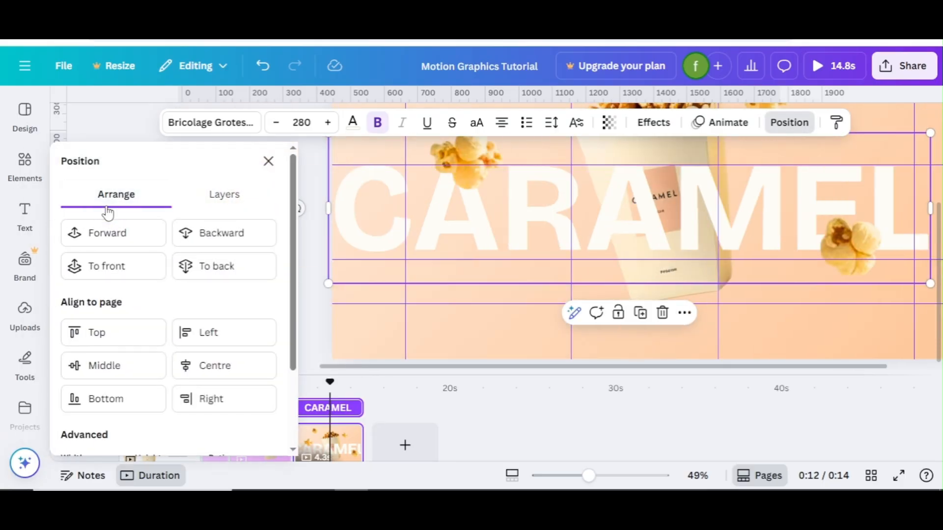
left_click(202, 363)
left_click(108, 364)
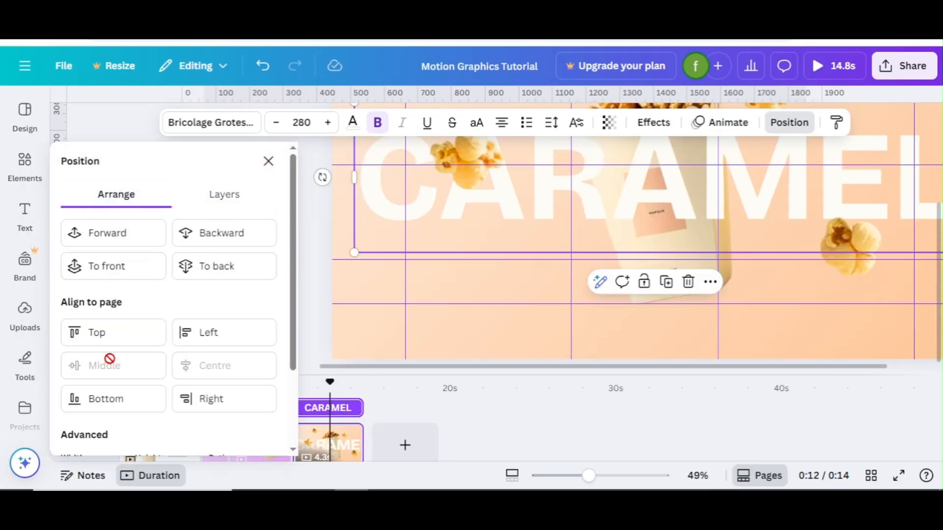
left_click(268, 161)
left_click_drag(526, 208, 523, 241)
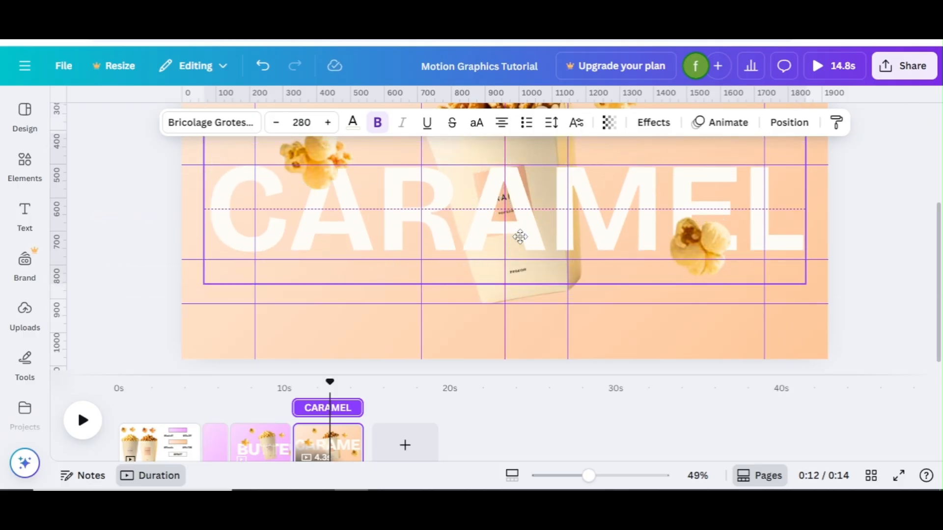
left_click(853, 259)
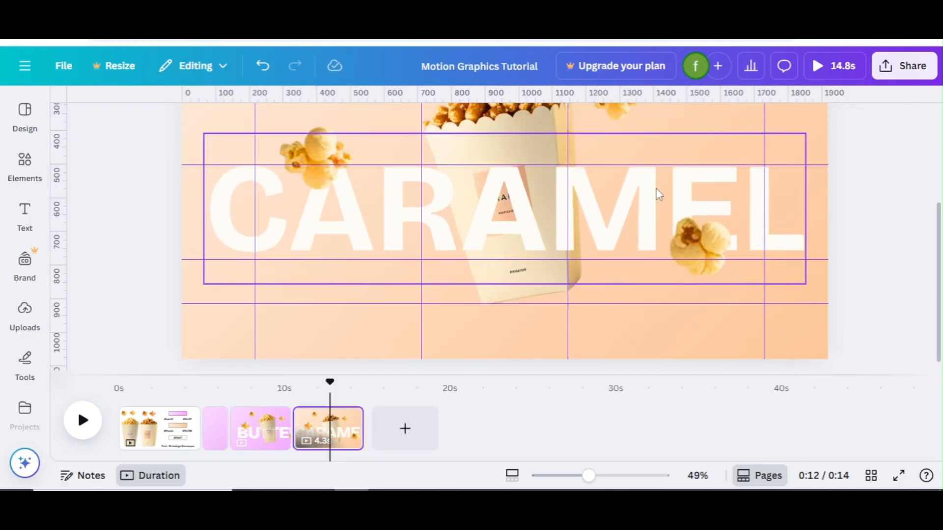
Step: Duplicate the filled CARAMEL text, give the copy the Hollow effect at minimum thickness, and compare it with the BUTTER page
left_click(605, 181)
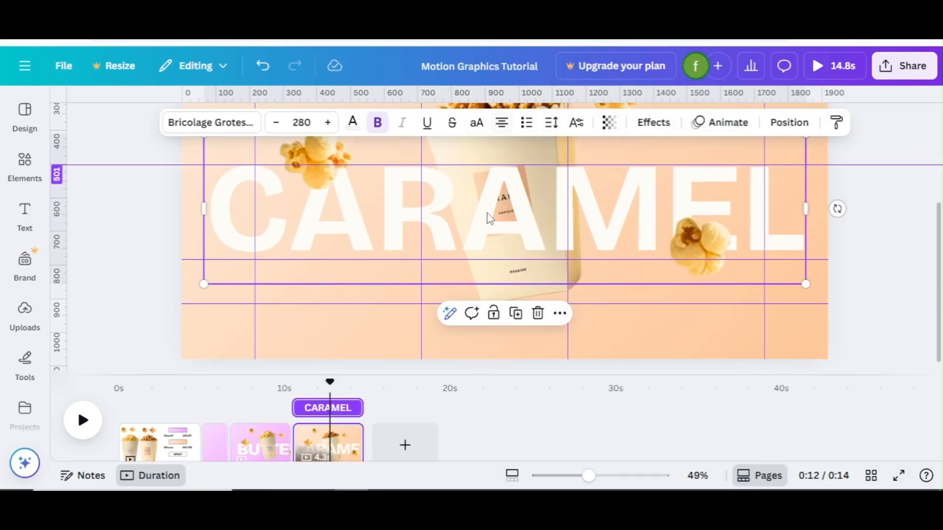
left_click(515, 314)
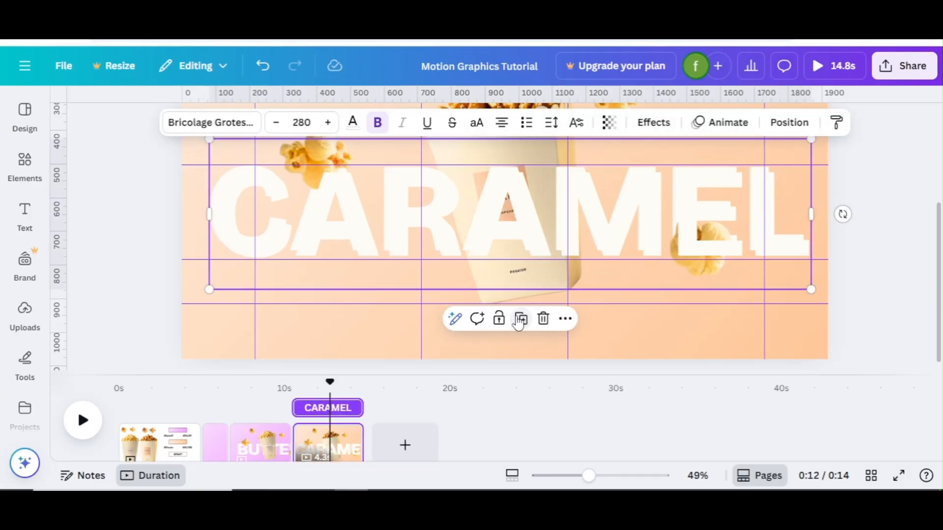
left_click(655, 123)
left_click(97, 339)
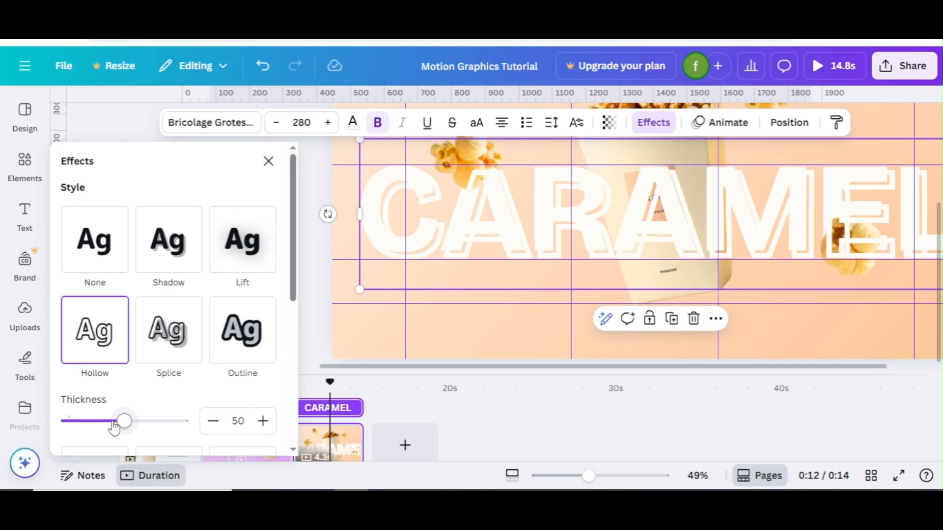
left_click_drag(114, 428, 18, 429)
left_click(268, 162)
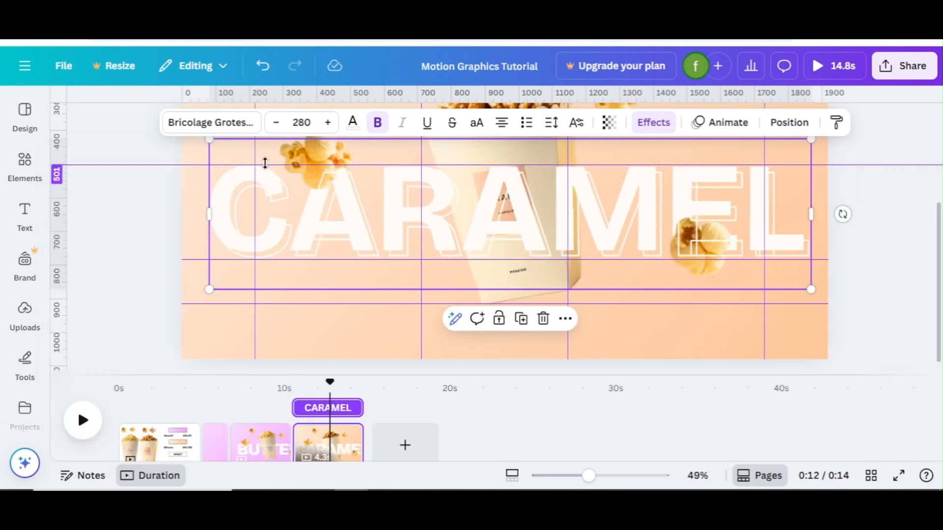
left_click(264, 417)
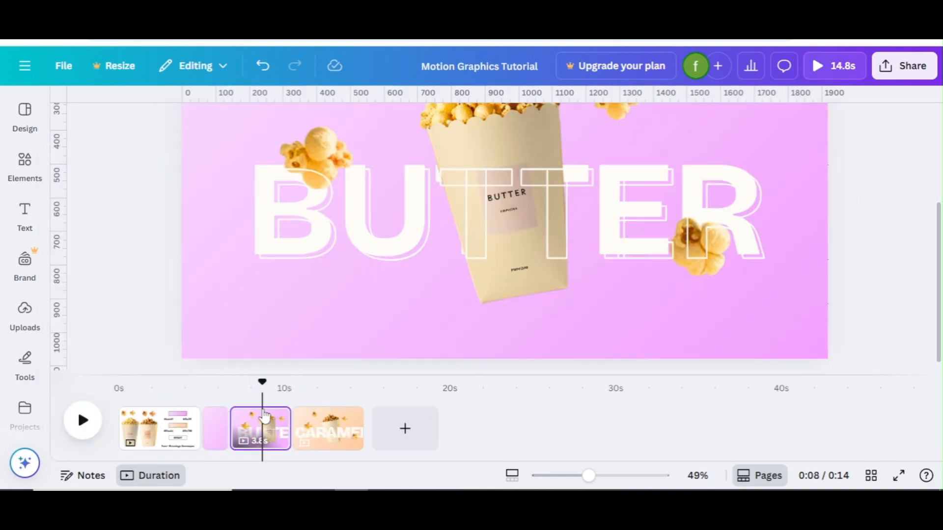
left_click(329, 417)
left_click(347, 253)
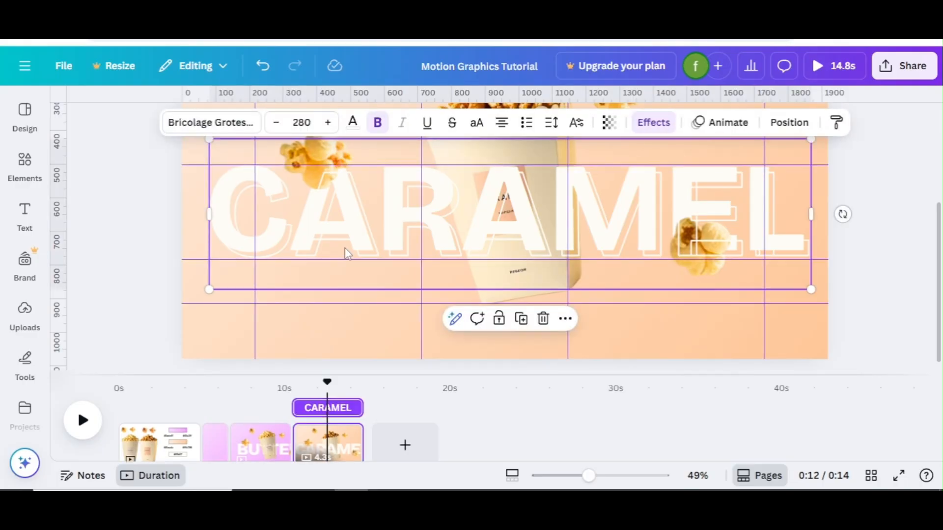
Step: Add a fully transparent square over the letter C at the page's left edge and group it with the outlined CARAMEL text
left_click(851, 310)
key("r")
left_click_drag(467, 215, 229, 253)
left_click(707, 122)
left_click_drag(738, 179, 638, 178)
left_click_drag(277, 205, 263, 200)
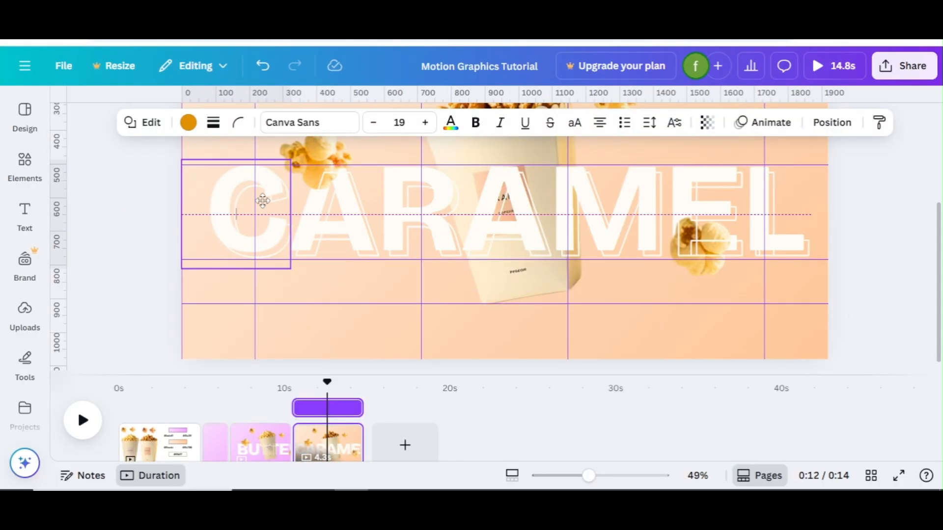
left_click(369, 205, "shift")
left_click(457, 321)
left_click(370, 324)
Step: Add a second fully transparent square over the letter C, extending slightly past the page's left edge, and show the page's layers
key("r")
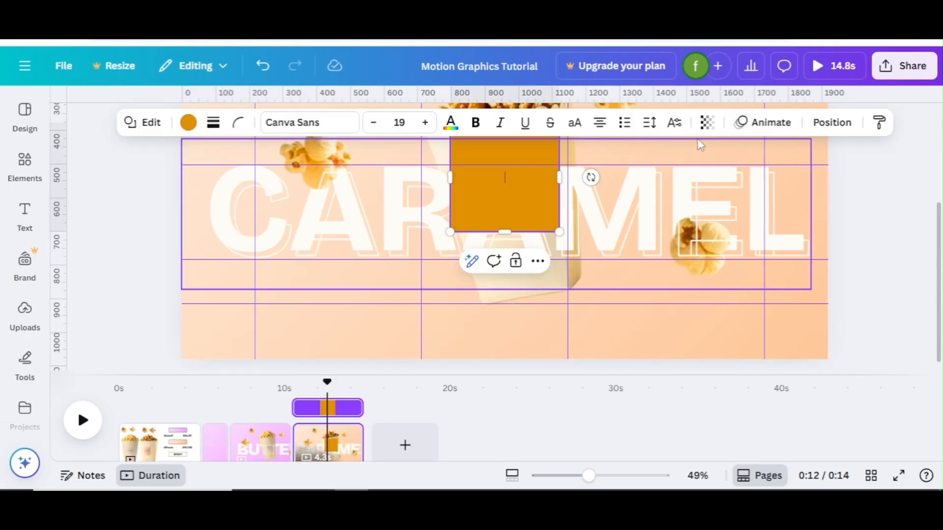
left_click(707, 123)
left_click_drag(738, 179, 635, 179)
left_click_drag(469, 194, 196, 226)
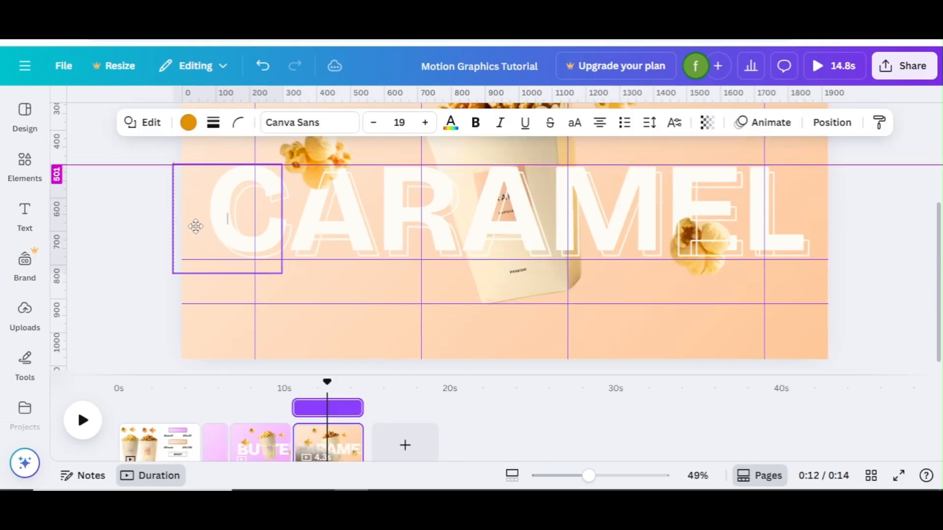
left_click(845, 121)
left_click(261, 201)
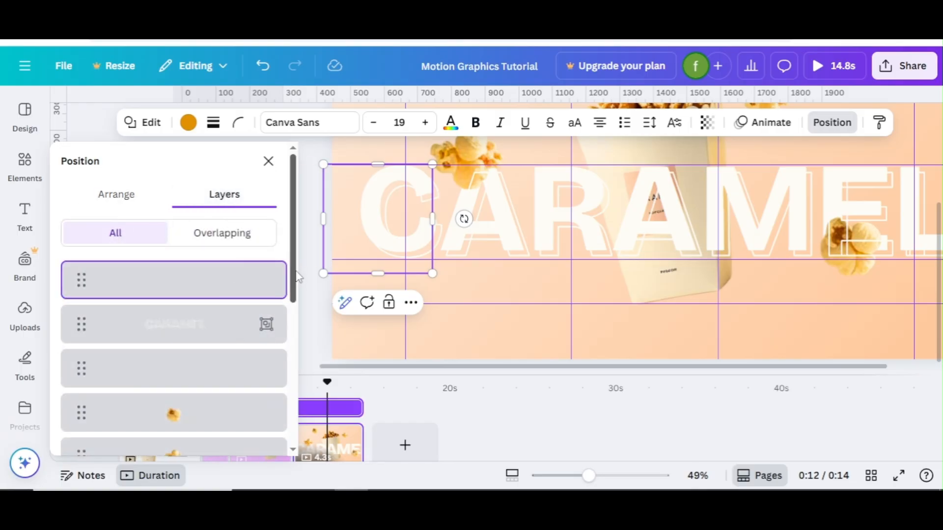
scroll(231, 373, "down", 5)
left_click(230, 400, "shift")
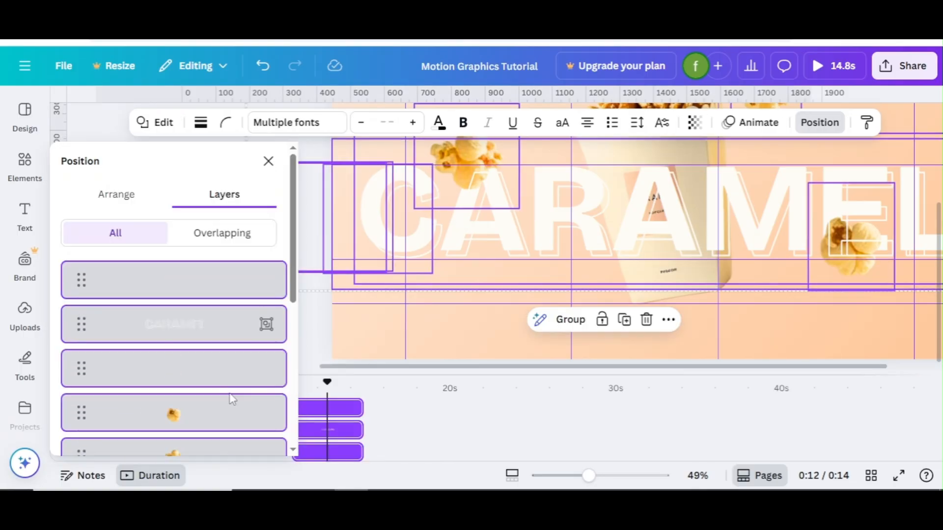
left_click(561, 325)
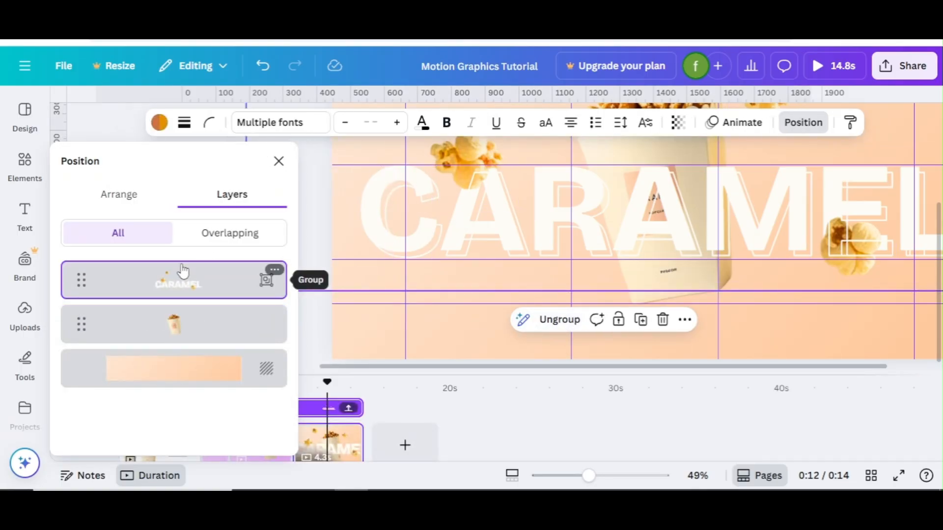
key("ctrl+z")
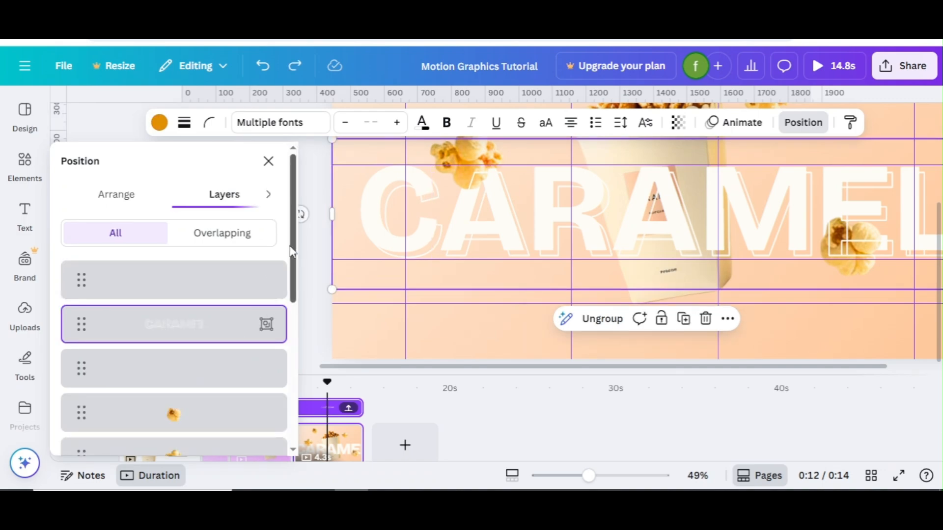
Step: Group the second transparent square with the filled CARAMEL text and send the group behind the popcorn bucket
left_click_drag(242, 275, 230, 365)
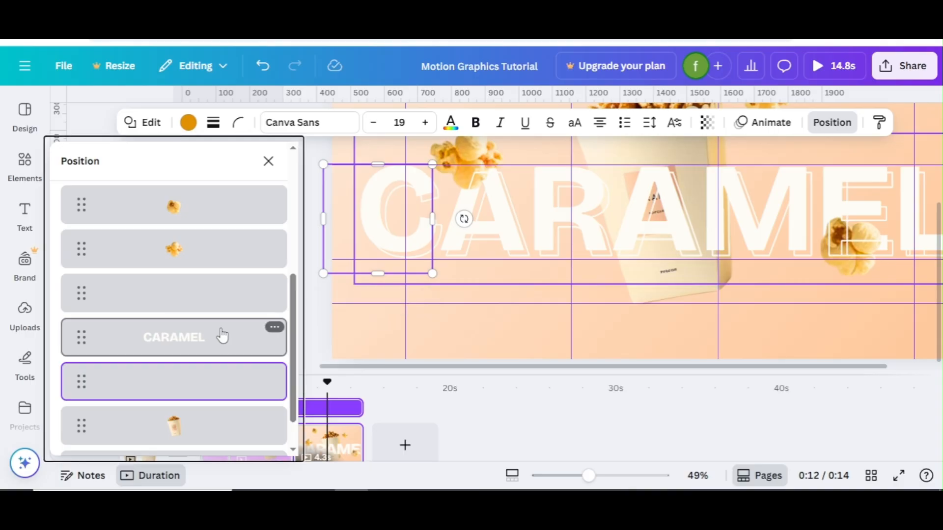
left_click(222, 336, "shift")
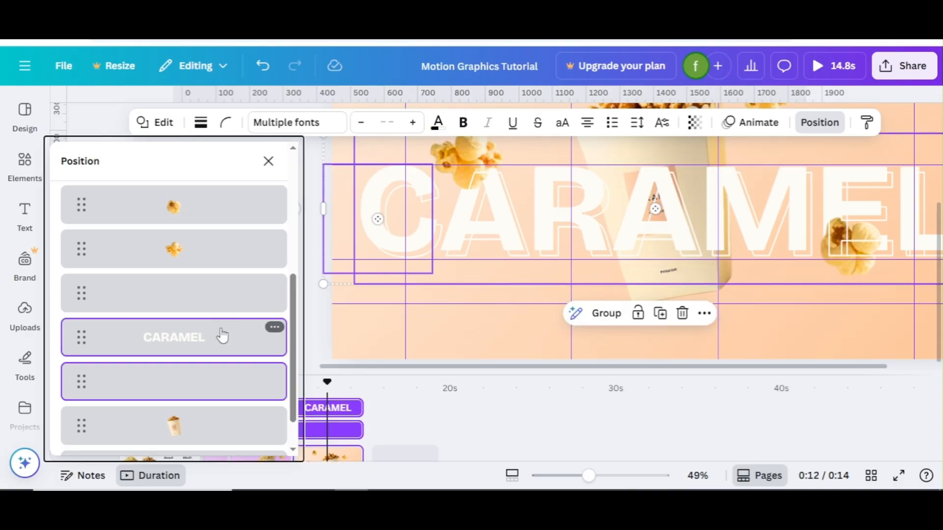
left_click(606, 313)
left_click_drag(215, 340, 216, 381)
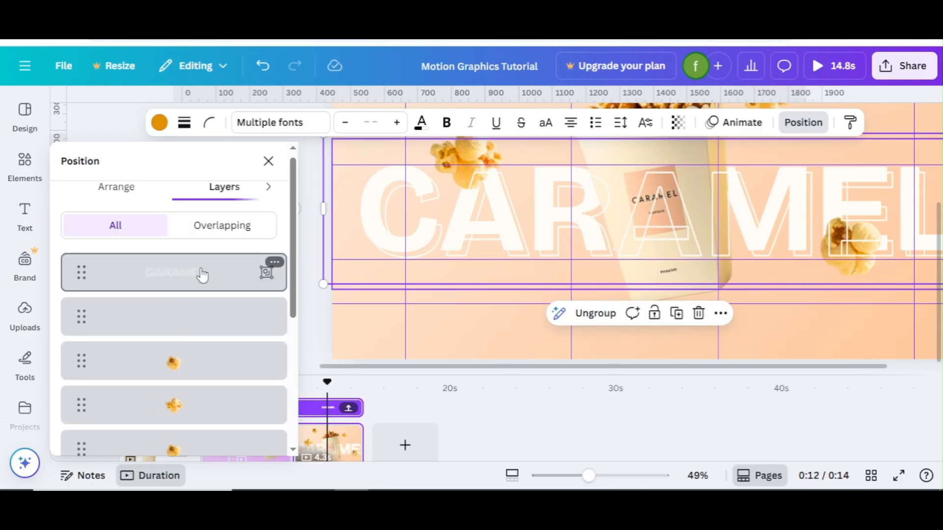
Step: Remove the spare transparent square from the layers and check the outlined and filled CARAMEL groups
left_click(222, 337)
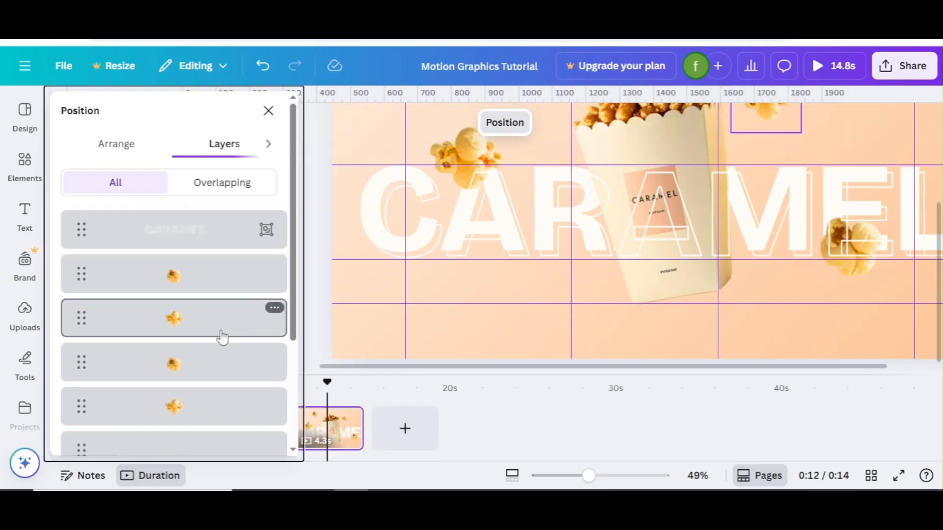
left_click(184, 246)
scroll(184, 295, "down", 3)
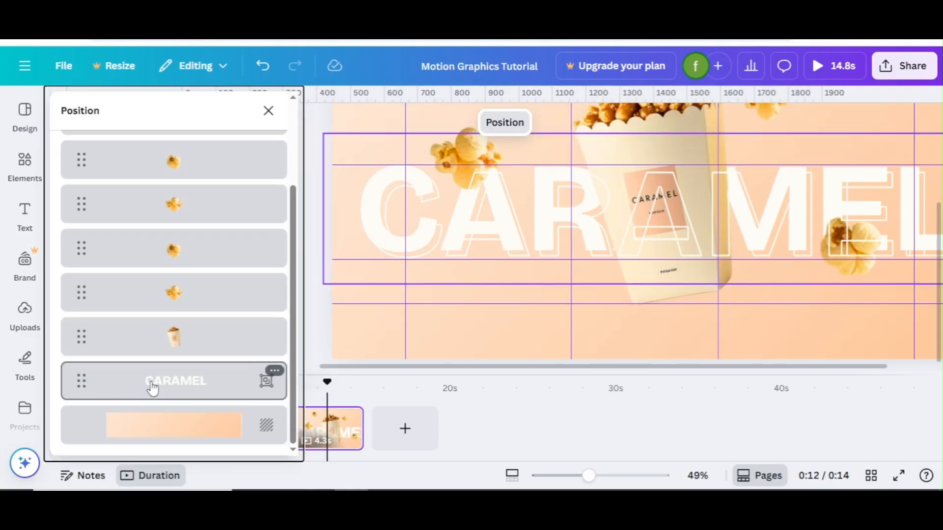
left_click(151, 387)
scroll(293, 356, "up", 5)
left_click(165, 297)
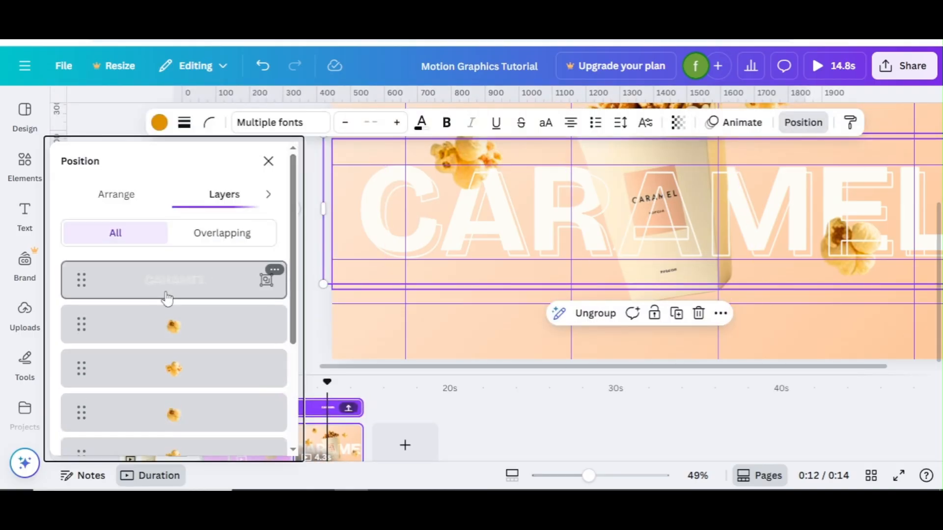
left_click(268, 161)
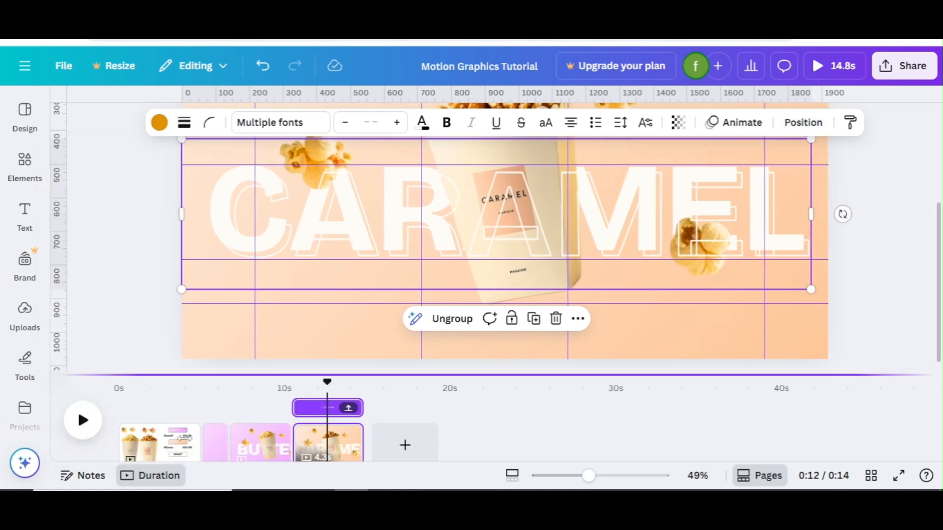
Step: Copy the two caramel popcorn pieces from the first page and paste them onto the CARAMEL page
left_click(163, 425)
left_click_drag(941, 254, 934, 198)
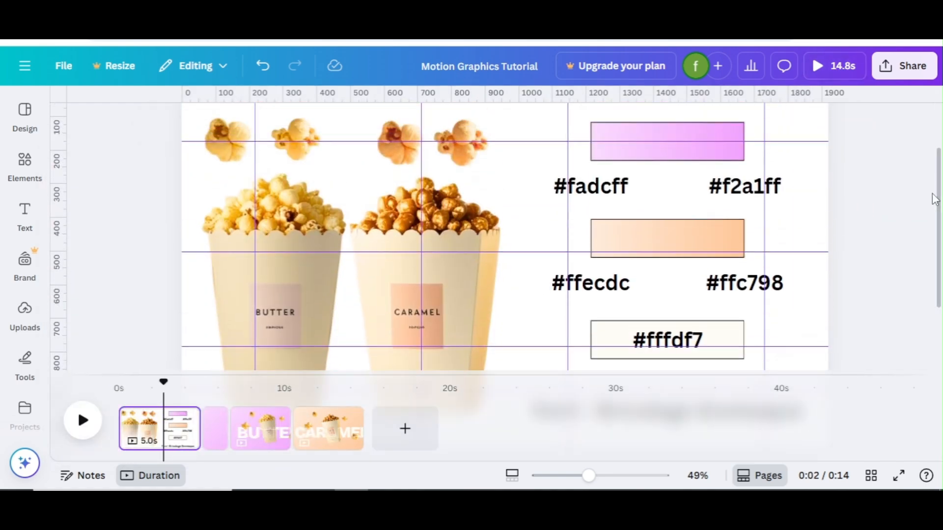
left_click_drag(361, 117, 458, 136)
left_click(316, 407)
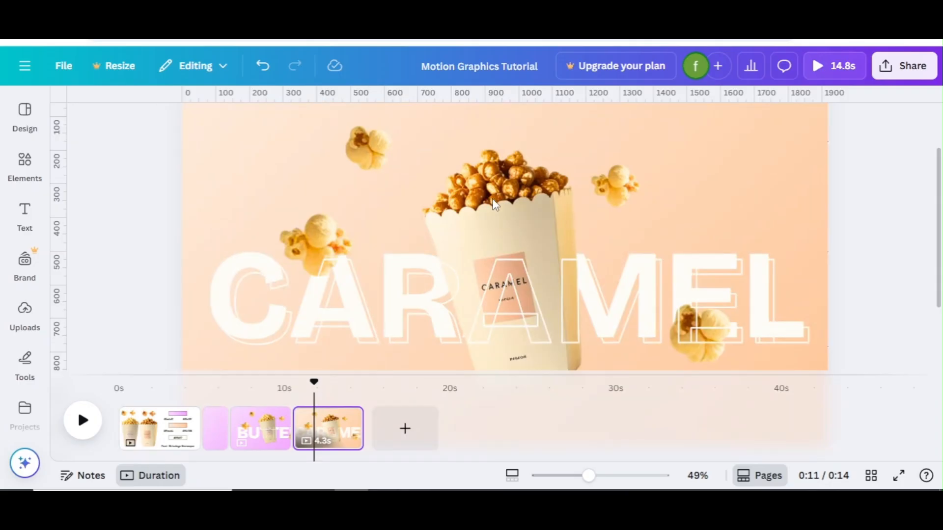
key("ctrl+v")
scroll(721, 283, "down", 3)
left_click(720, 283)
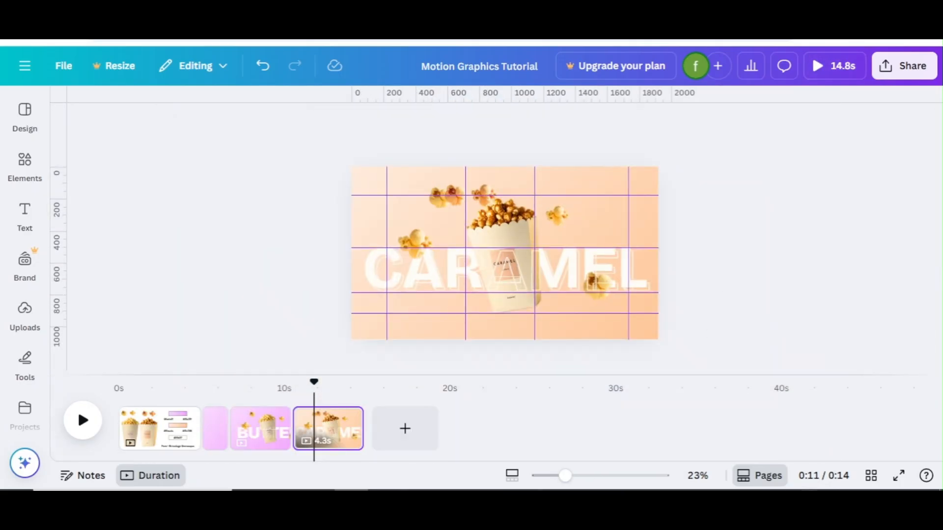
Step: Place caramel popcorn pieces over the four butter popcorn pieces on the CARAMEL page, matching each one's size and position
left_click_drag(565, 475, 587, 475)
left_click_drag(403, 152, 378, 154)
left_click_drag(474, 144, 318, 234)
left_click(612, 240)
left_click_drag(357, 268, 370, 280)
left_click_drag(370, 195, 381, 182)
left_click(377, 147)
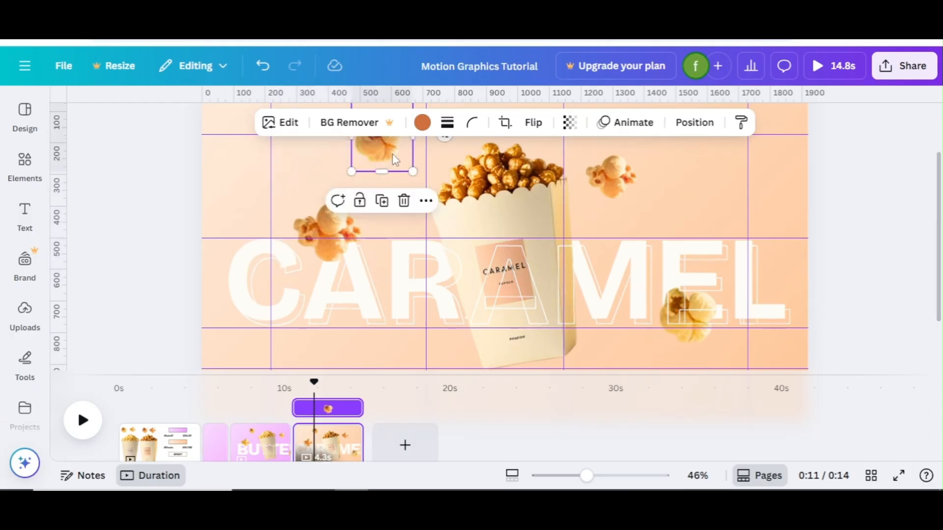
left_click(693, 319)
left_click_drag(713, 338, 728, 355)
left_click_drag(652, 261, 661, 242)
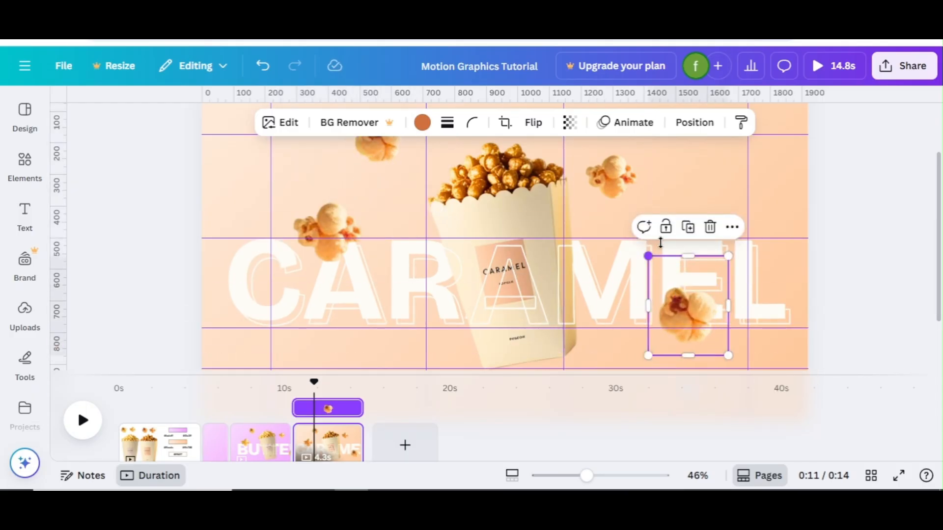
Step: Delete the four original butter popcorn pieces from the CARAMEL page's layers
left_click(695, 121)
left_click_drag(292, 246, 307, 331)
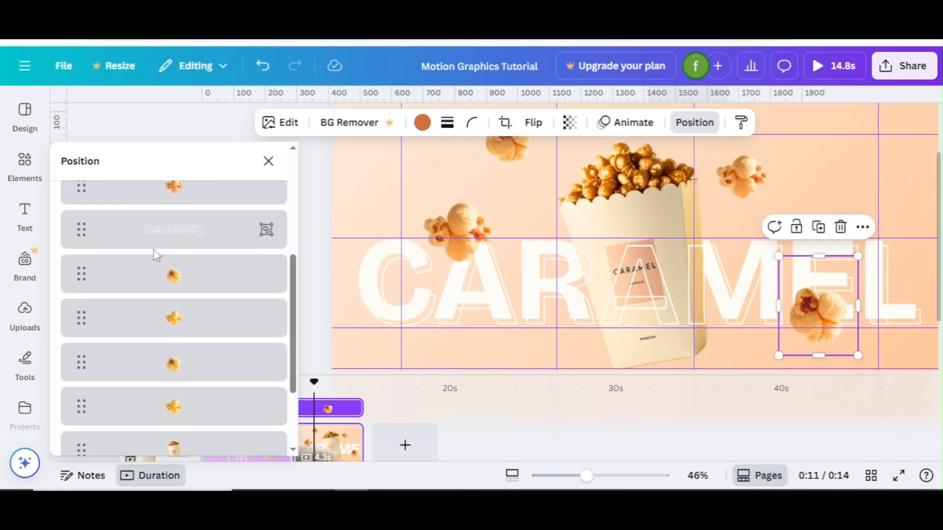
left_click(162, 276)
scroll(178, 372, "down", 4)
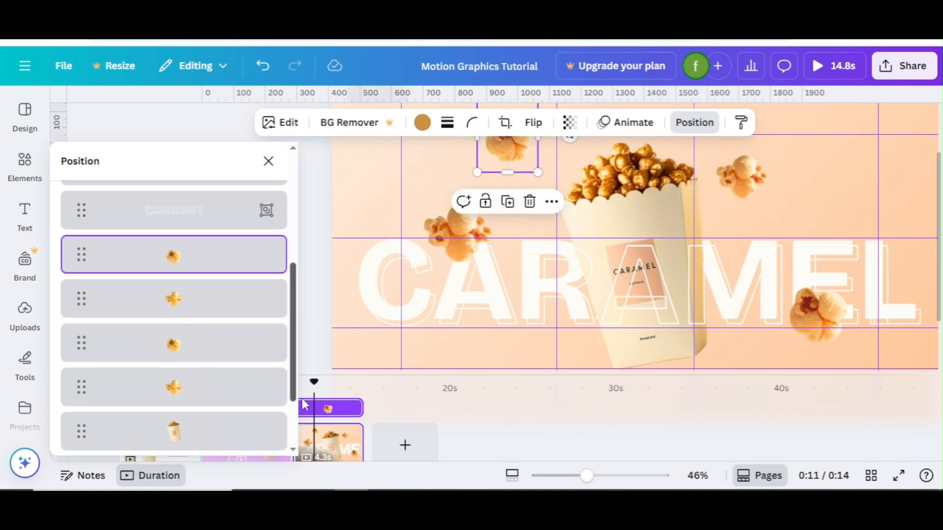
left_click(172, 376, "shift")
key("Delete")
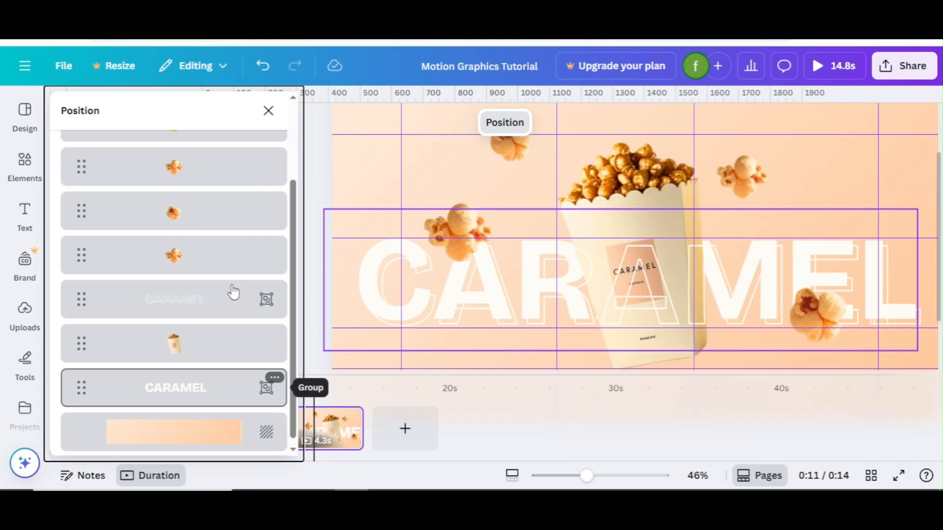
Step: Move the outlined CARAMEL group above the caramel popcorn pieces in the layer order
left_click(177, 305)
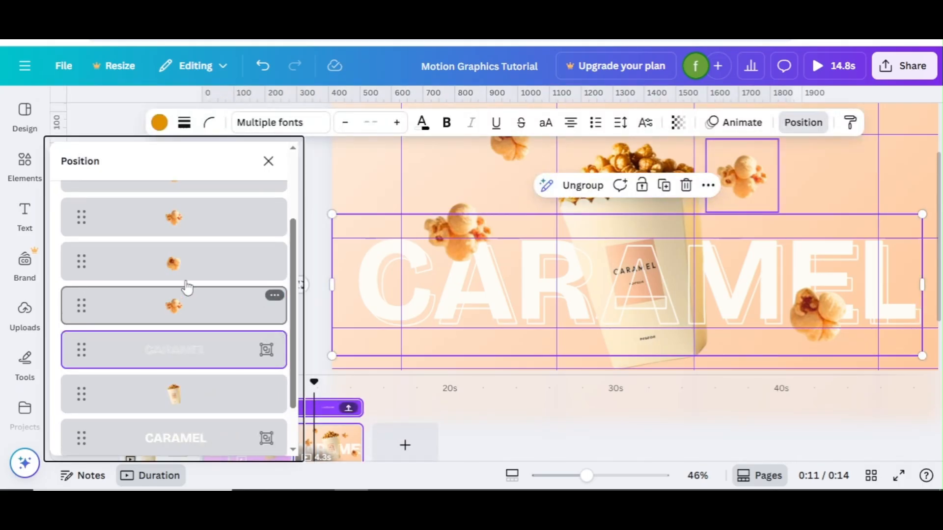
mouse_move(185, 293)
left_mouse_down()
mouse_move(195, 216)
mouse_move(188, 290)
left_mouse_up()
left_click(170, 344)
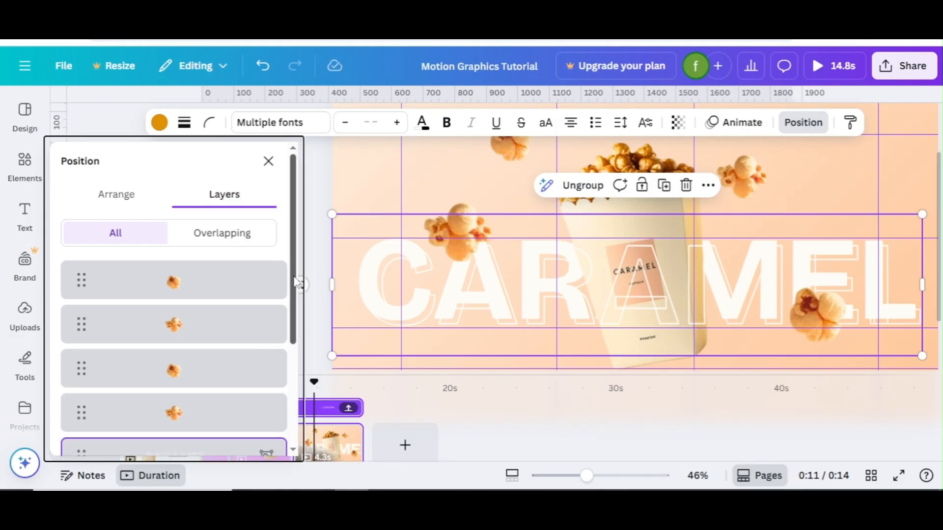
left_click_drag(293, 285, 299, 356)
left_click_drag(228, 326, 225, 242)
left_click(268, 162)
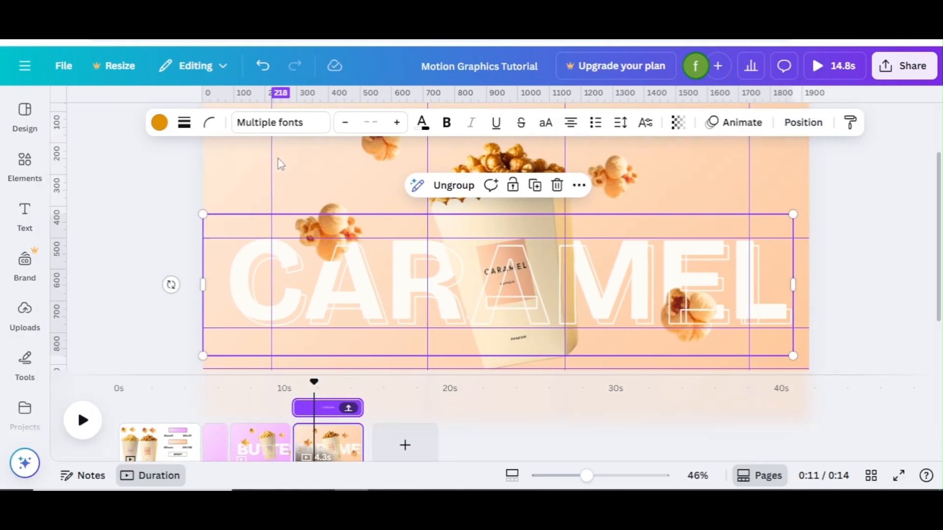
Step: Duplicate the finished CARAMEL page in the timeline
left_click_drag(586, 475, 571, 475)
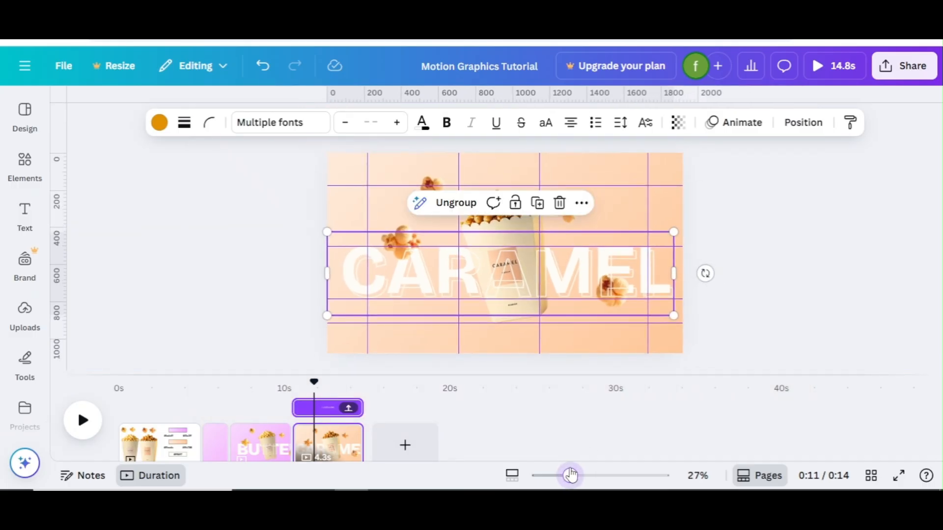
left_click(709, 344)
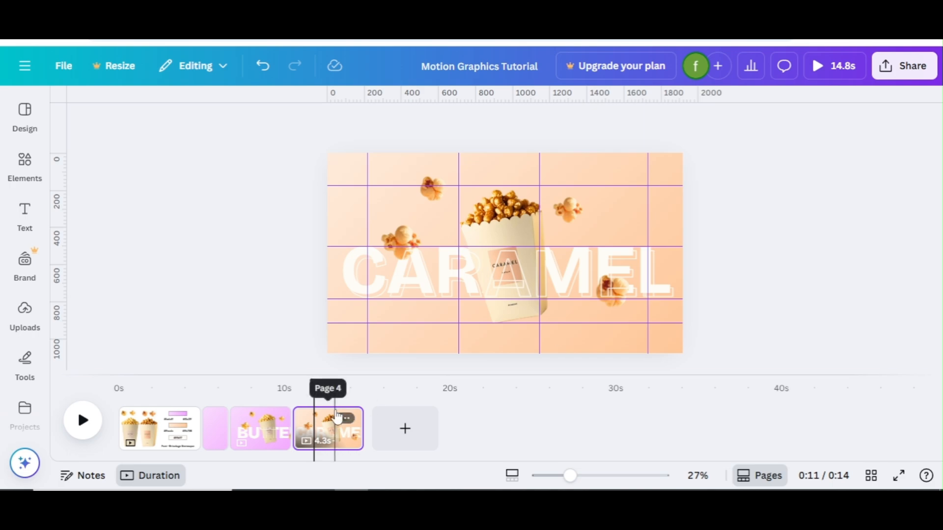
right_click(334, 432)
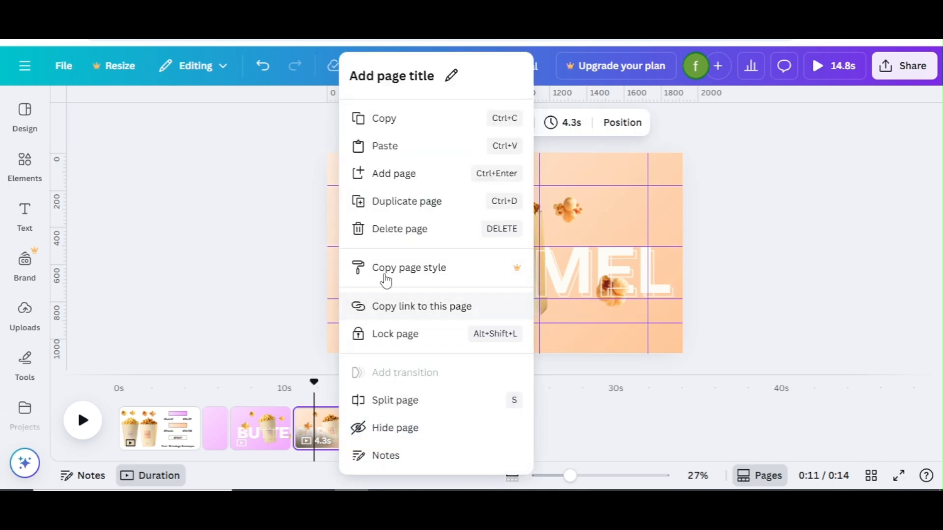
left_click(383, 201)
Step: On the first CARAMEL page, move both text groups off the page's right side and the bucket below its bottom edge
left_click(513, 208)
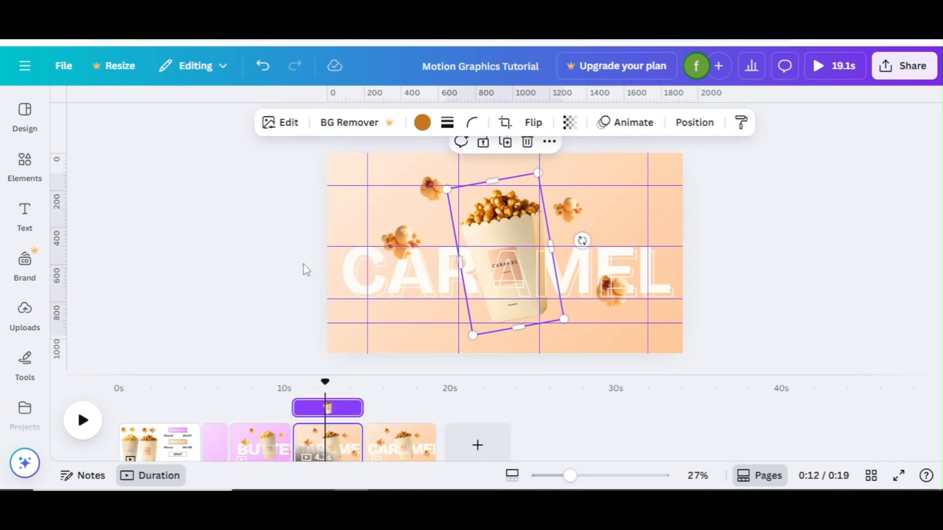
left_click(355, 297)
left_click_drag(356, 298, 692, 298)
left_click(499, 231)
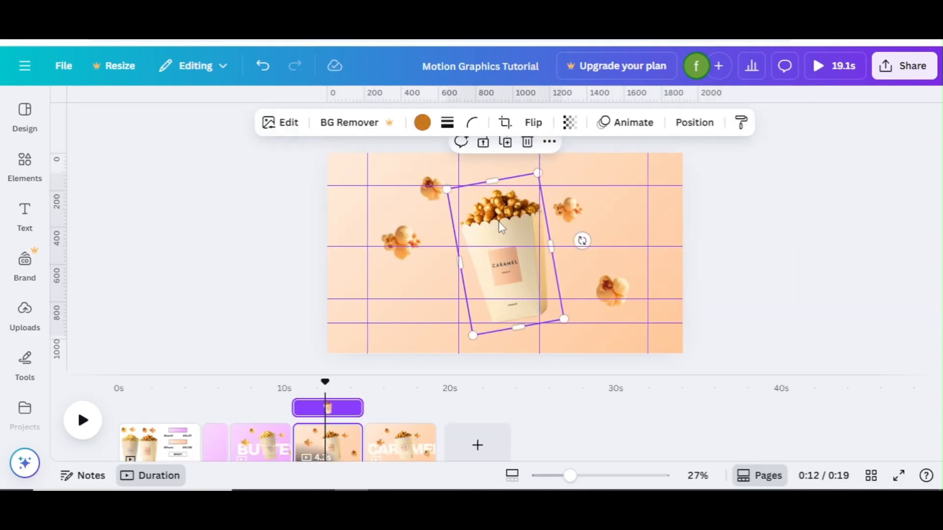
left_click_drag(499, 232, 511, 396)
Step: Move all four caramel popcorn pieces up beyond the page's top edge until none remains in view
left_click(429, 191)
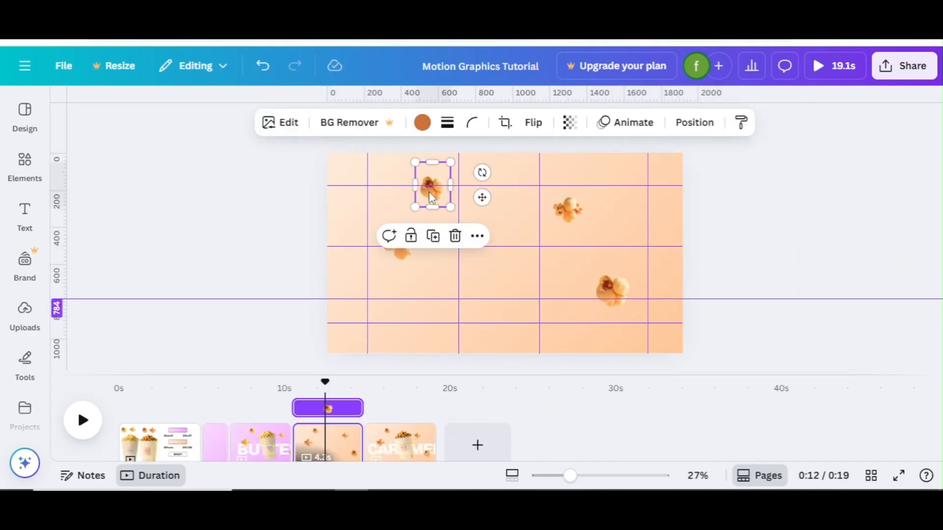
left_click_drag(429, 191, 430, 144)
left_click(406, 215)
left_click_drag(406, 212, 405, 128)
left_click(573, 216)
left_click_drag(573, 215, 572, 151)
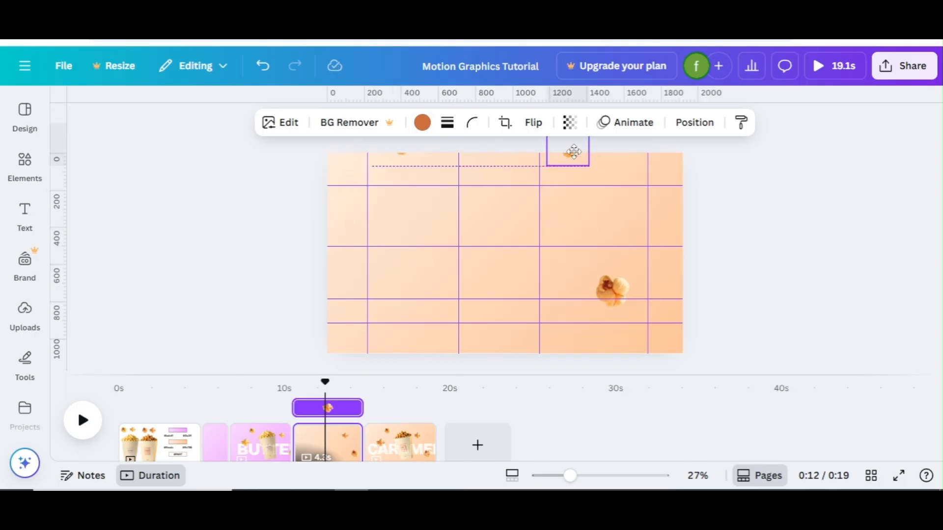
left_click(622, 294)
left_click_drag(621, 294, 646, 166)
key("Up")
key("Up")
key("Up")
left_click(409, 156)
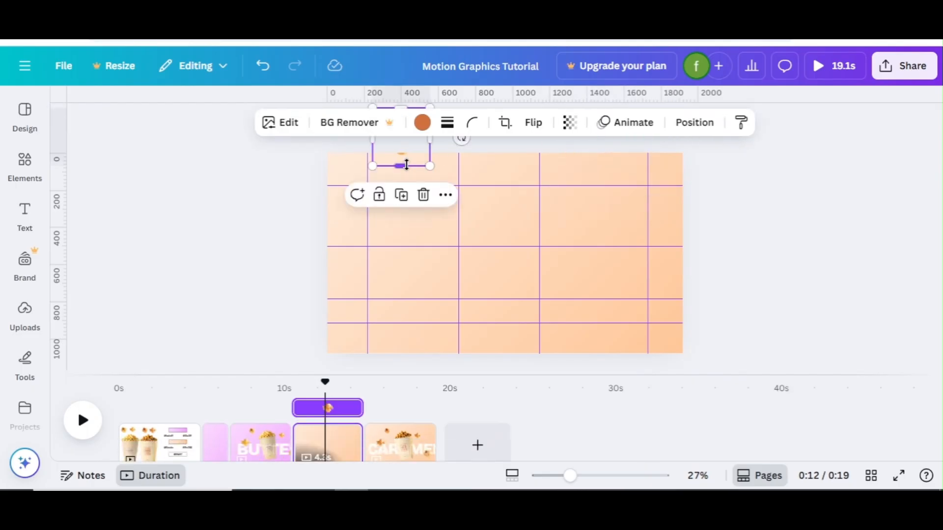
key("Up")
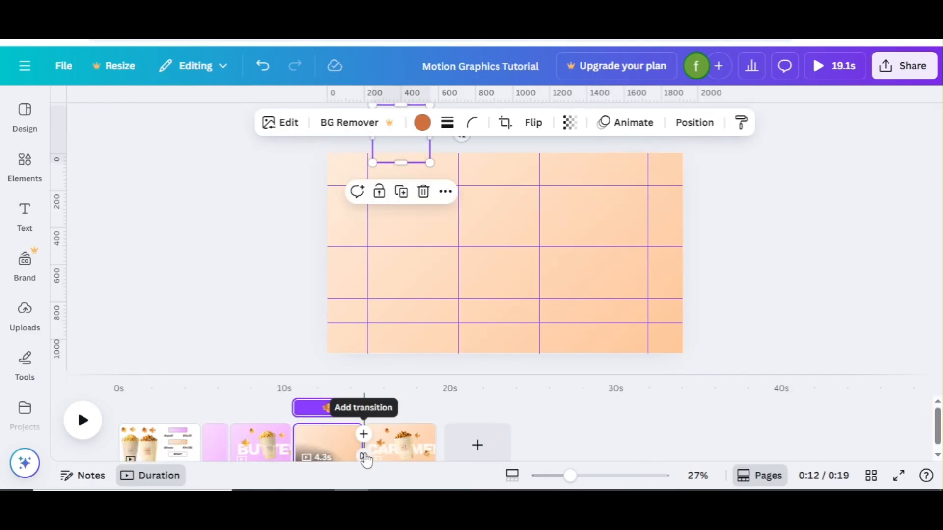
Step: Add a 1.4-second Match & Move transition between the two CARAMEL pages and play the animation
left_click(364, 452)
left_click(95, 388)
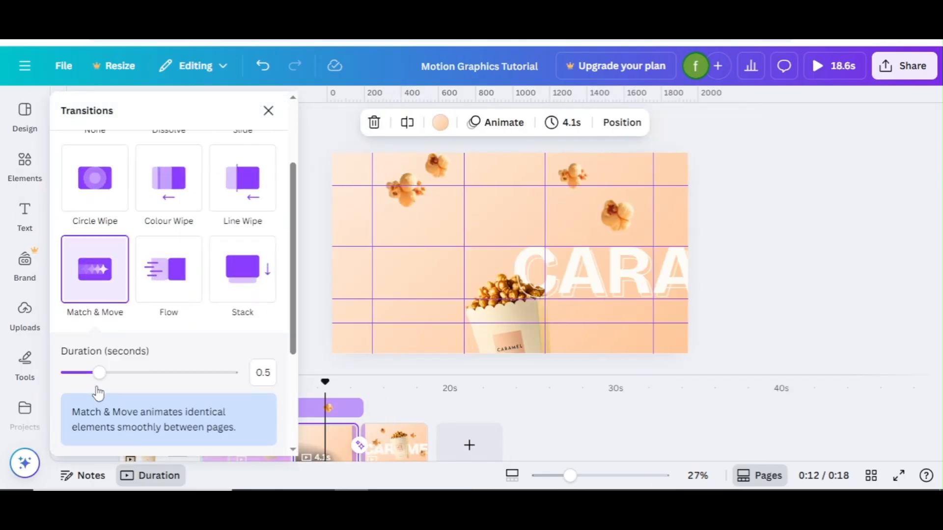
left_click(267, 372)
type("1.4")
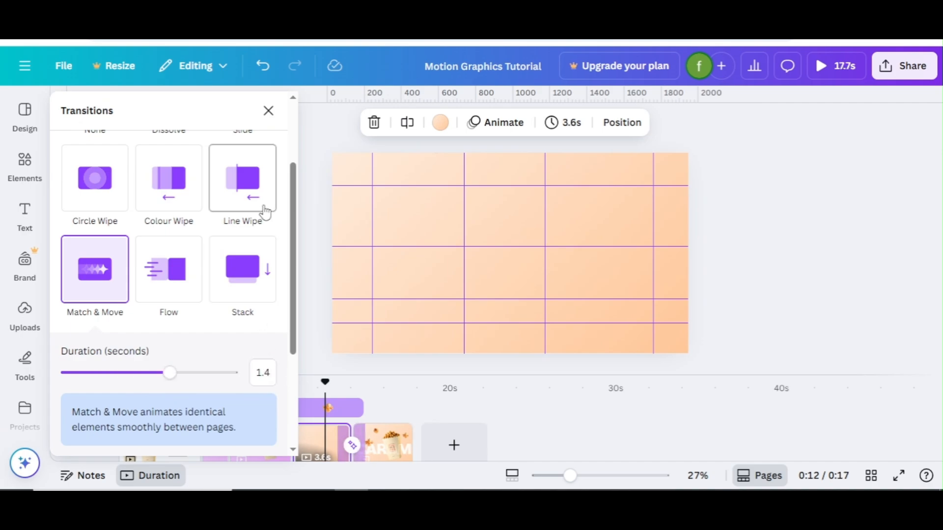
left_click(269, 112)
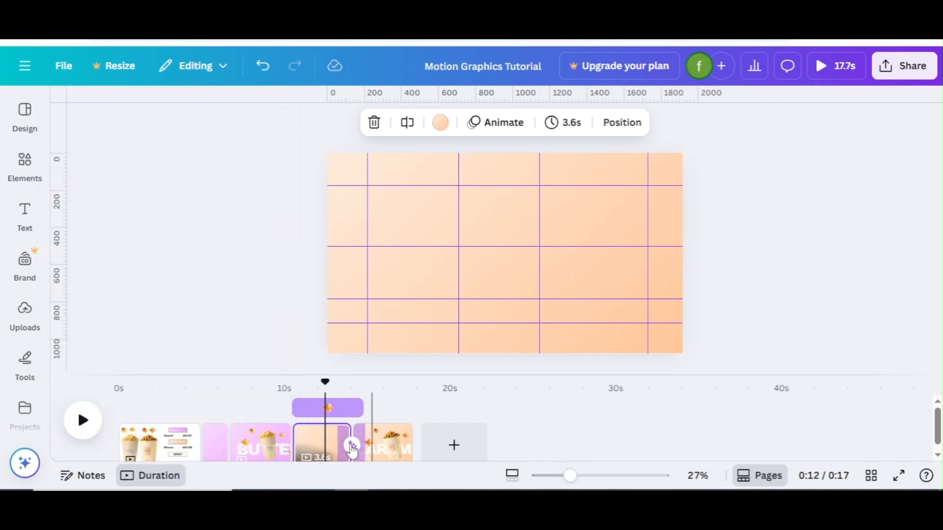
left_click_drag(391, 375, 396, 358)
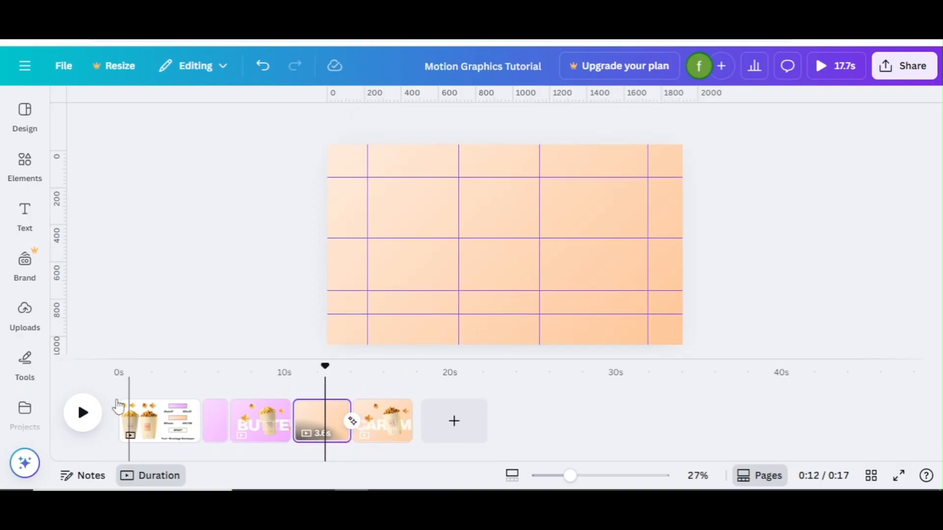
left_click(81, 413)
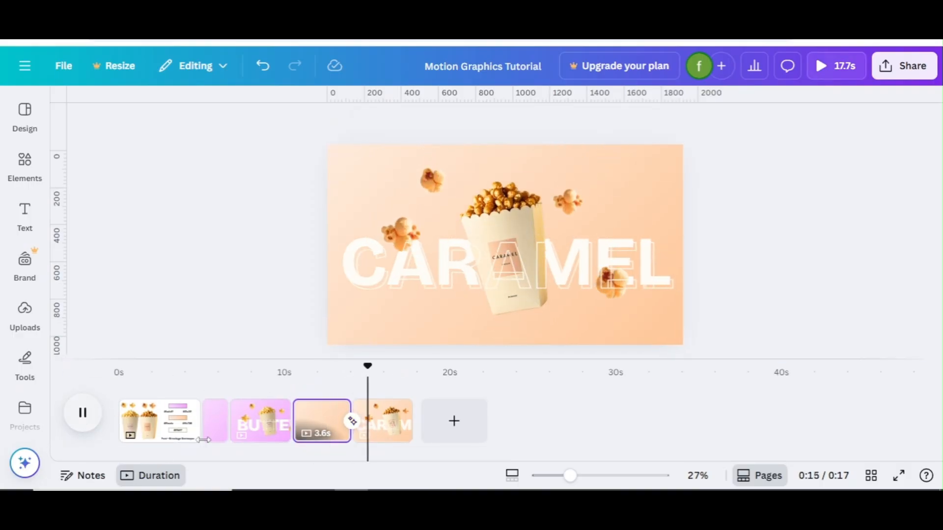
Step: Add a 1.2-second Flow transition between the BUTTER page and the empty peach page
left_click(291, 412)
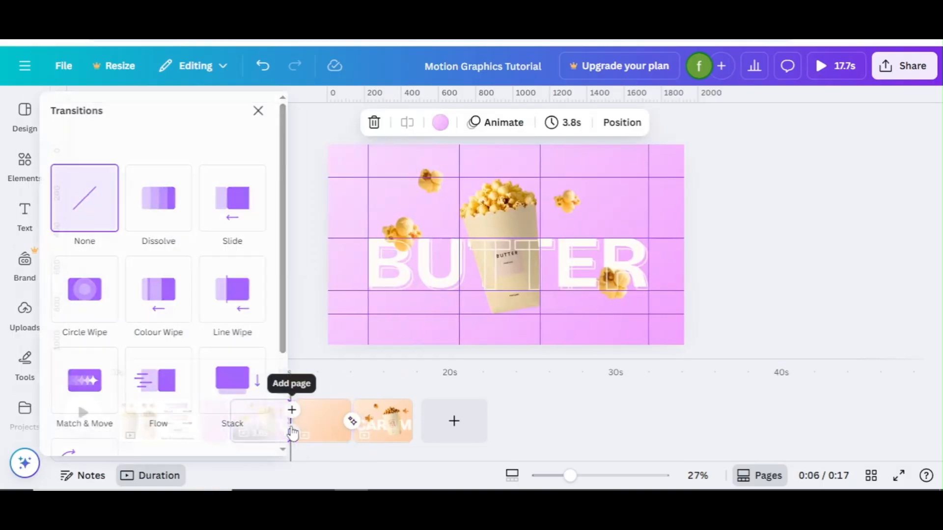
left_click(164, 392)
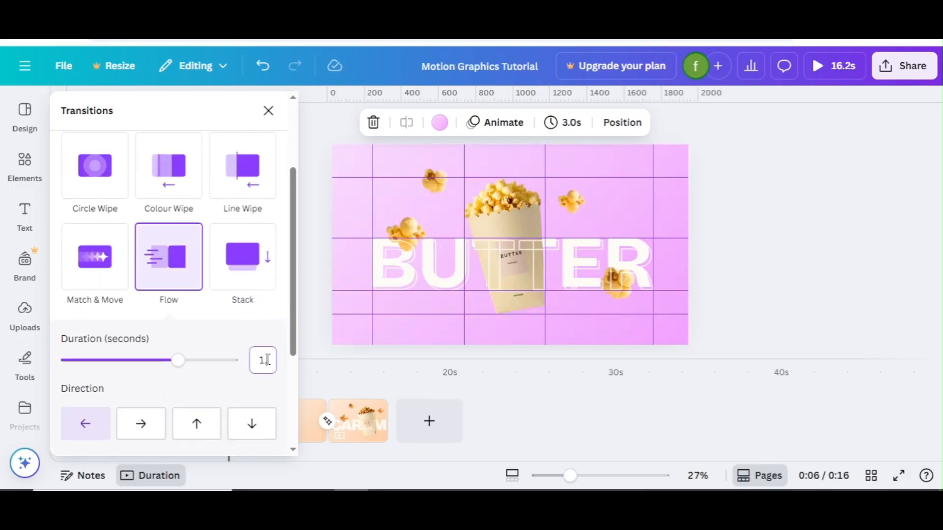
type(".2")
left_click(268, 111)
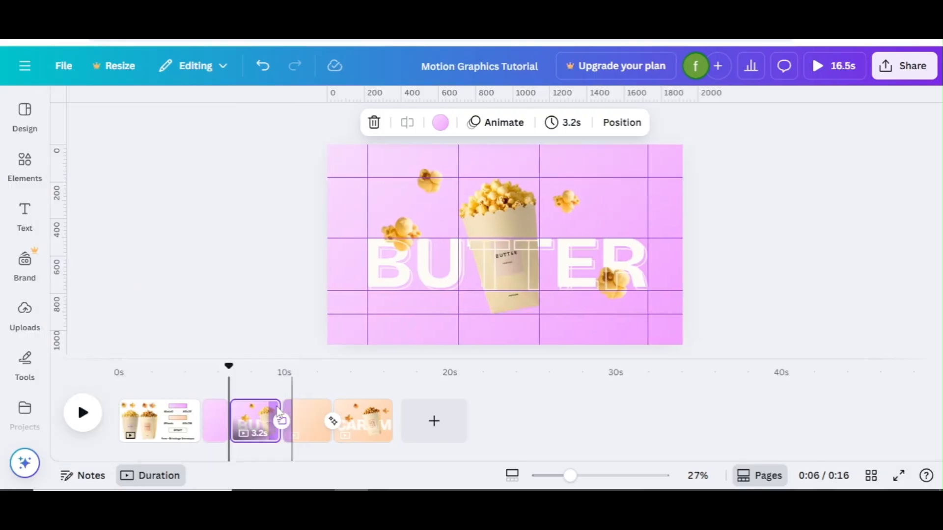
Step: Set the BUTTER page's duration to 3.8 seconds and the empty peach page's duration to 1.5 seconds
left_click(570, 123)
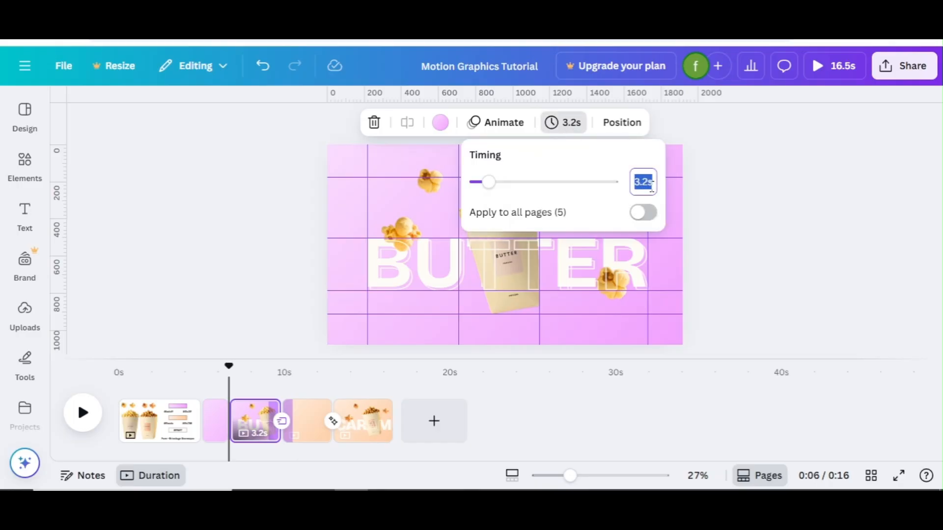
key("Return")
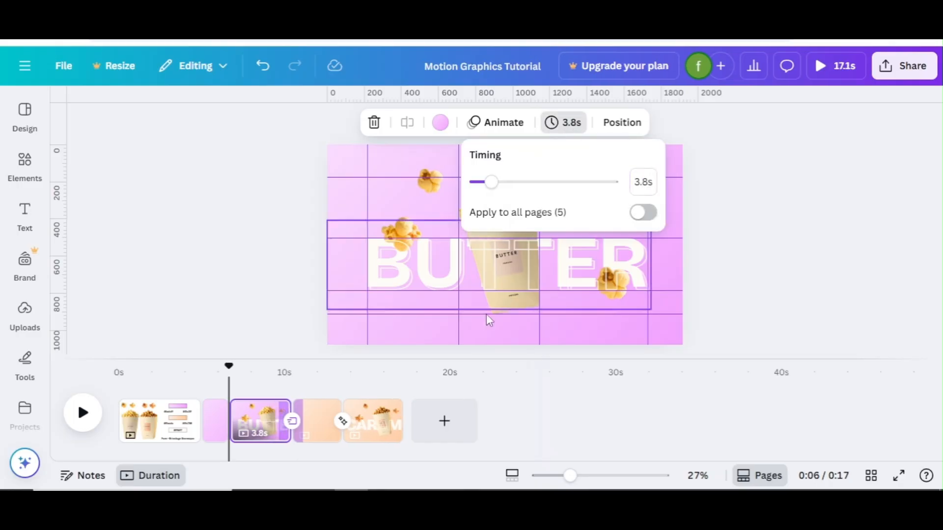
left_click(314, 420)
left_click(564, 124)
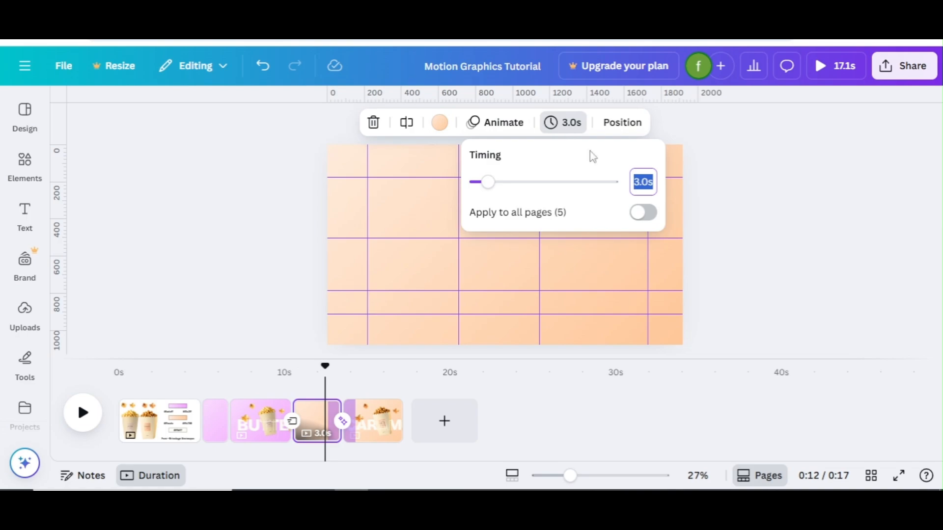
key("Return")
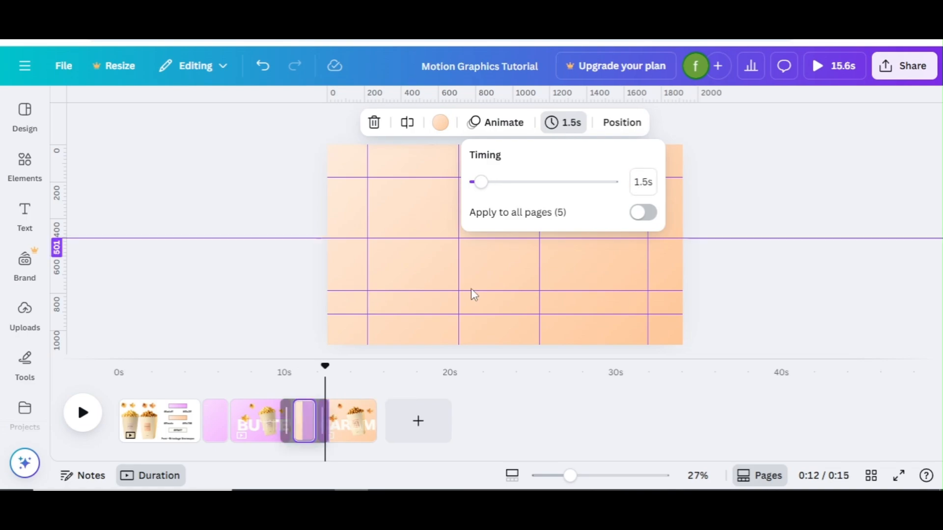
Step: Set the final CARAMEL page's duration to 3.8 seconds
left_click(337, 420)
left_click(570, 125)
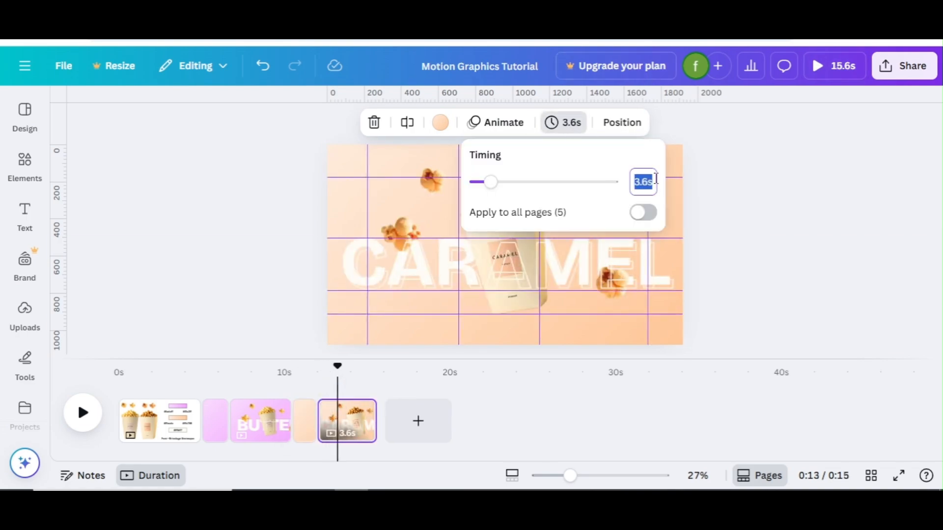
type("3.8")
key("Return")
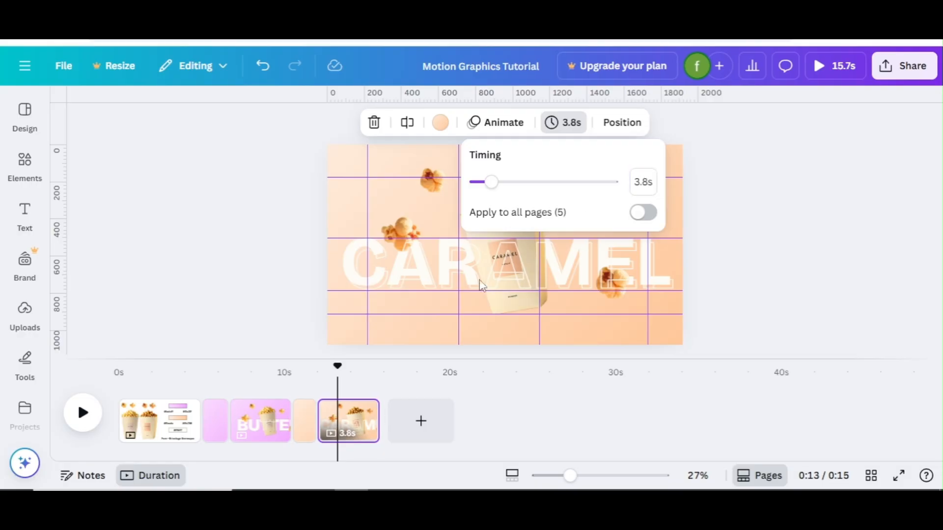
Step: Play the animation from the empty pink page before the BUTTER page to check the new timings
left_click(210, 407)
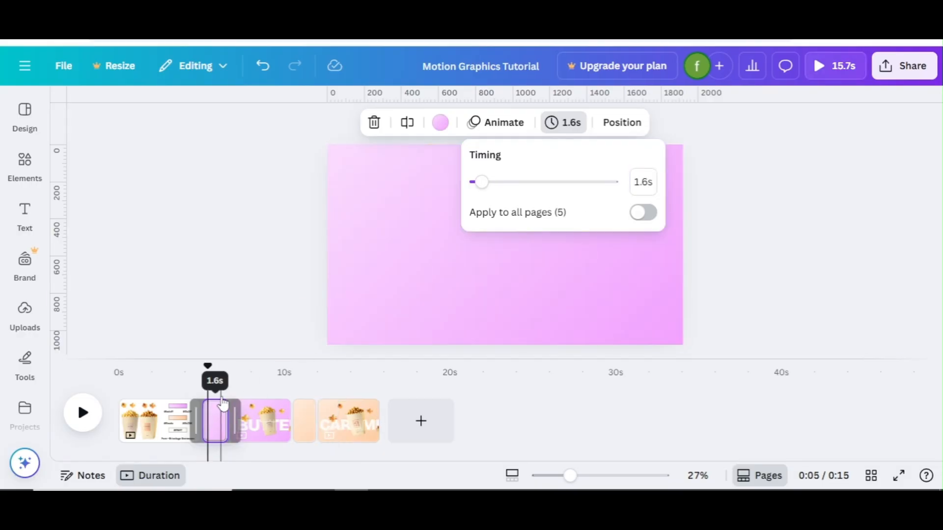
left_click(221, 406)
left_click(88, 415)
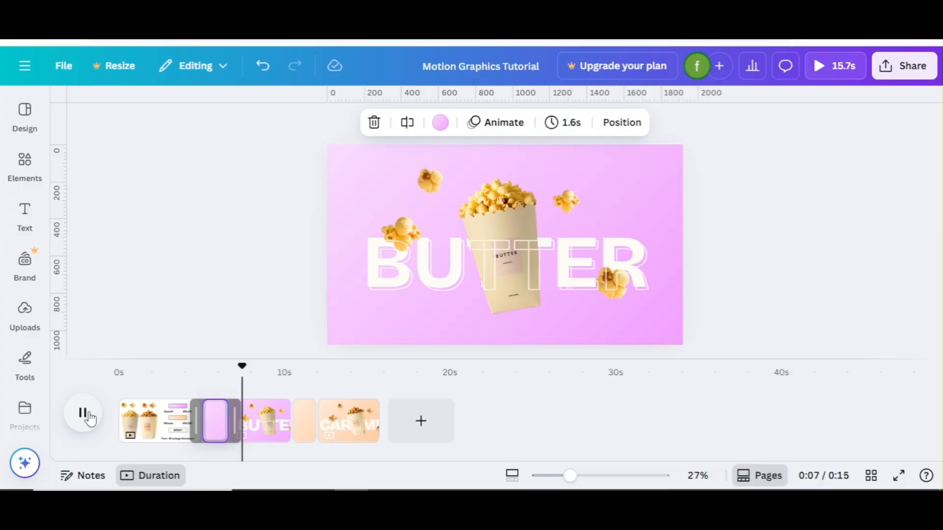